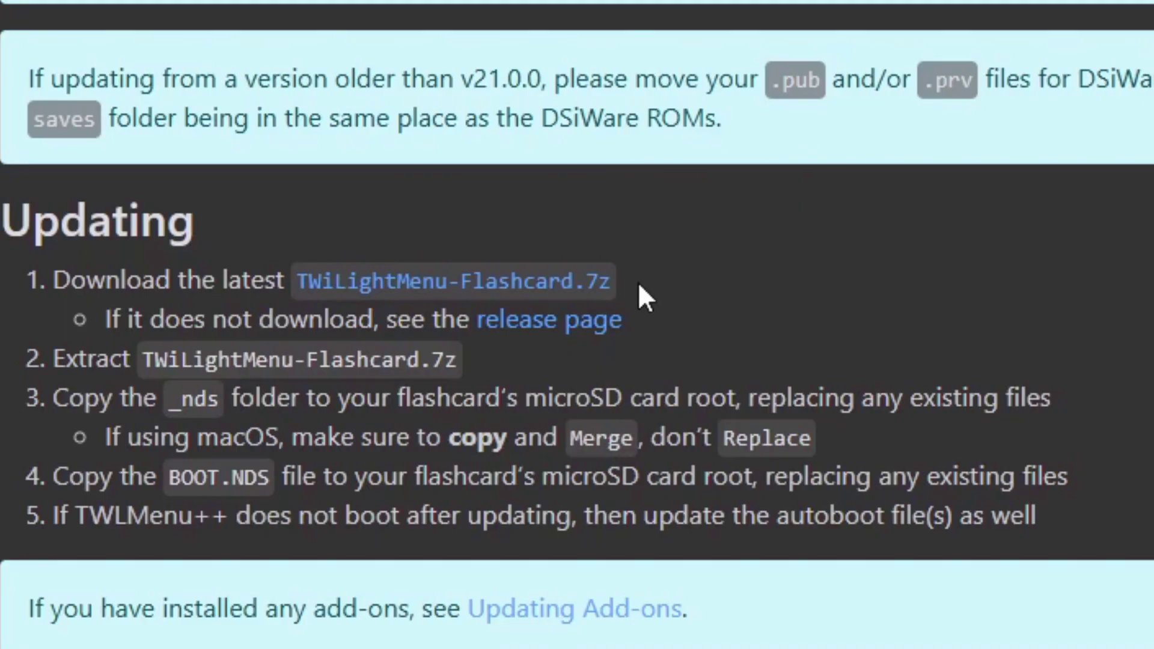
# Review the TWiLight Menu++ flashcard updating instructions and locate TWiLightMenu-Flashcard.7z in the Downloads folder.
pyautogui.moveTo(636, 282); pyautogui.dragTo(802, 367)
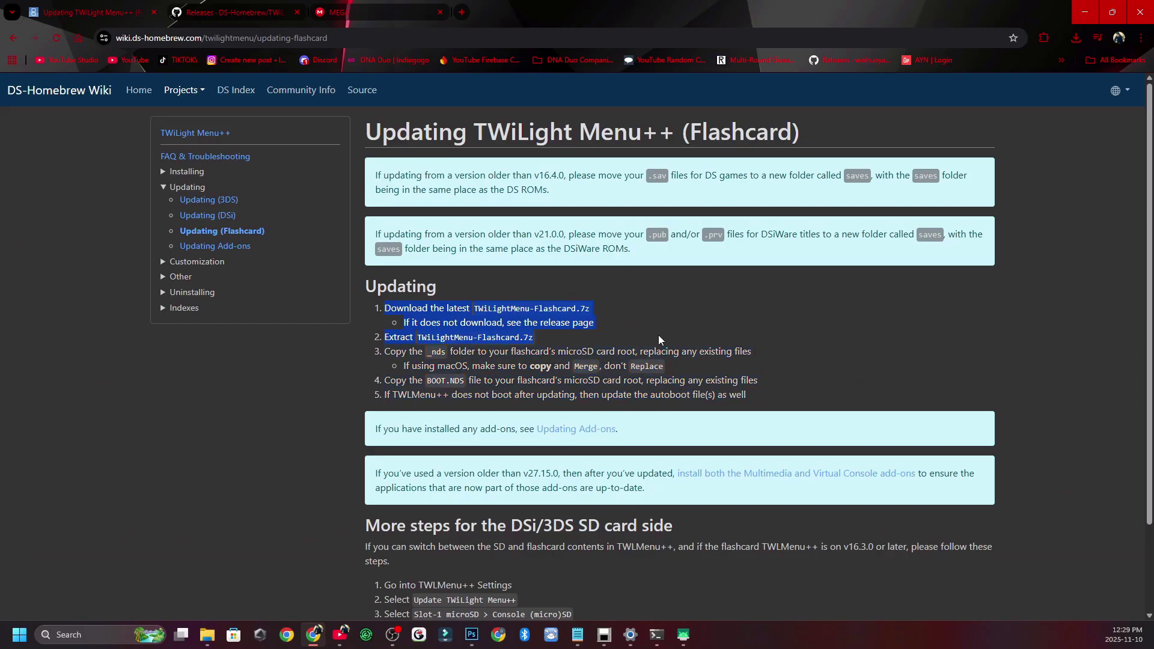
pyautogui.click(658, 334)
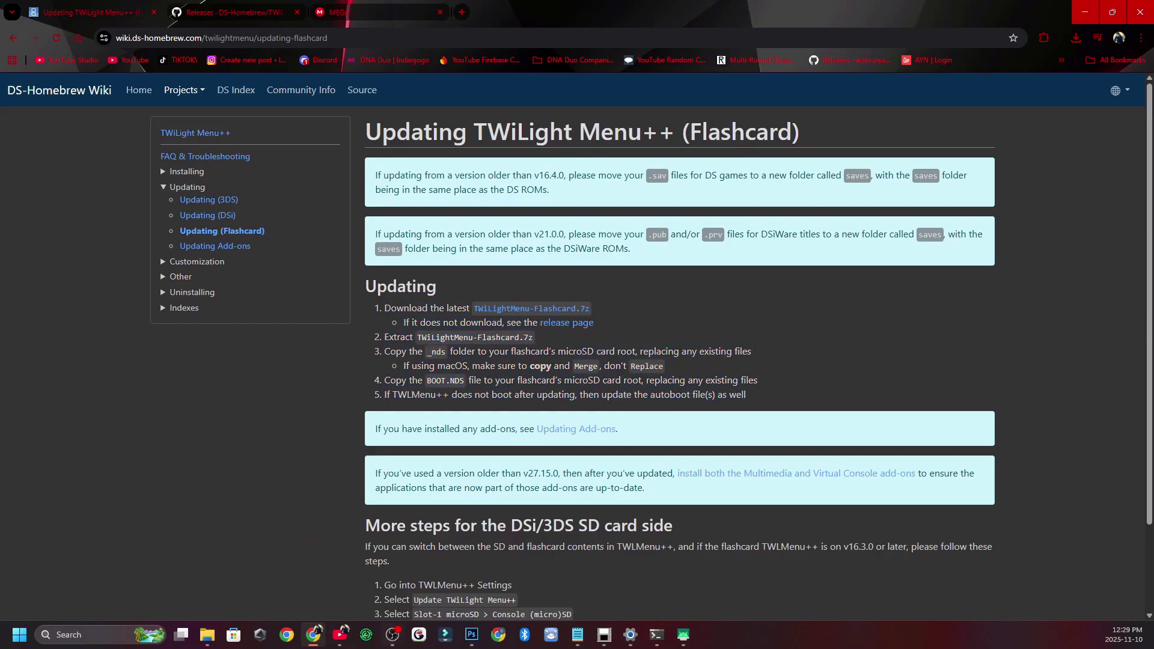
pyautogui.moveTo(210, 637)
pyautogui.click(237, 586)
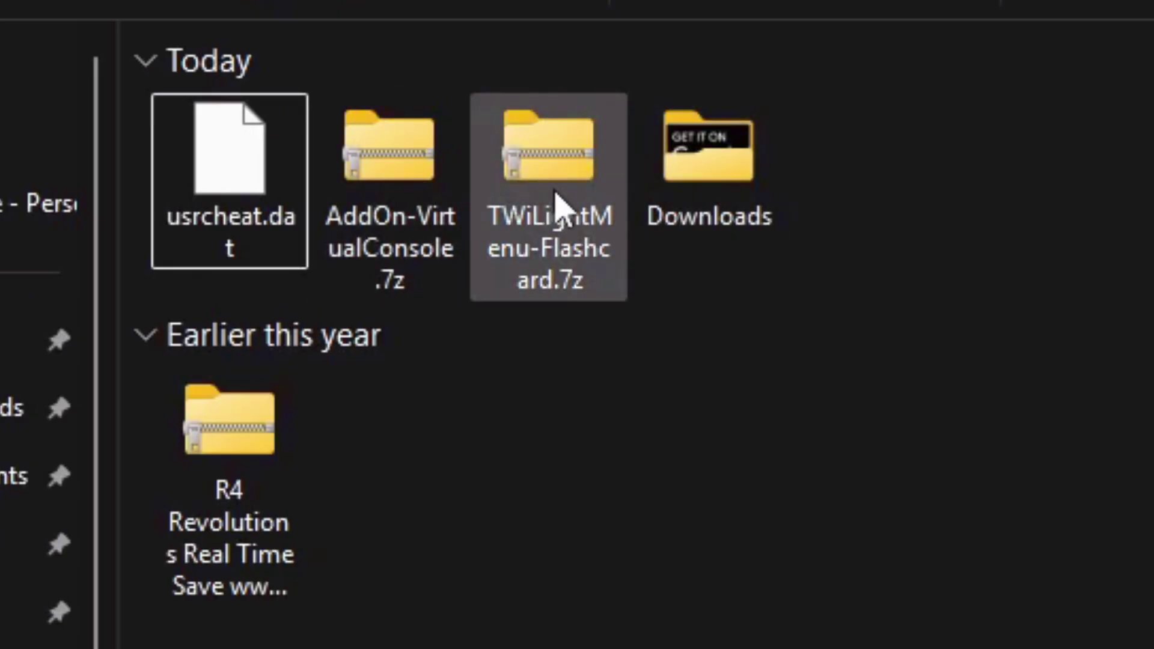
pyautogui.click(554, 201)
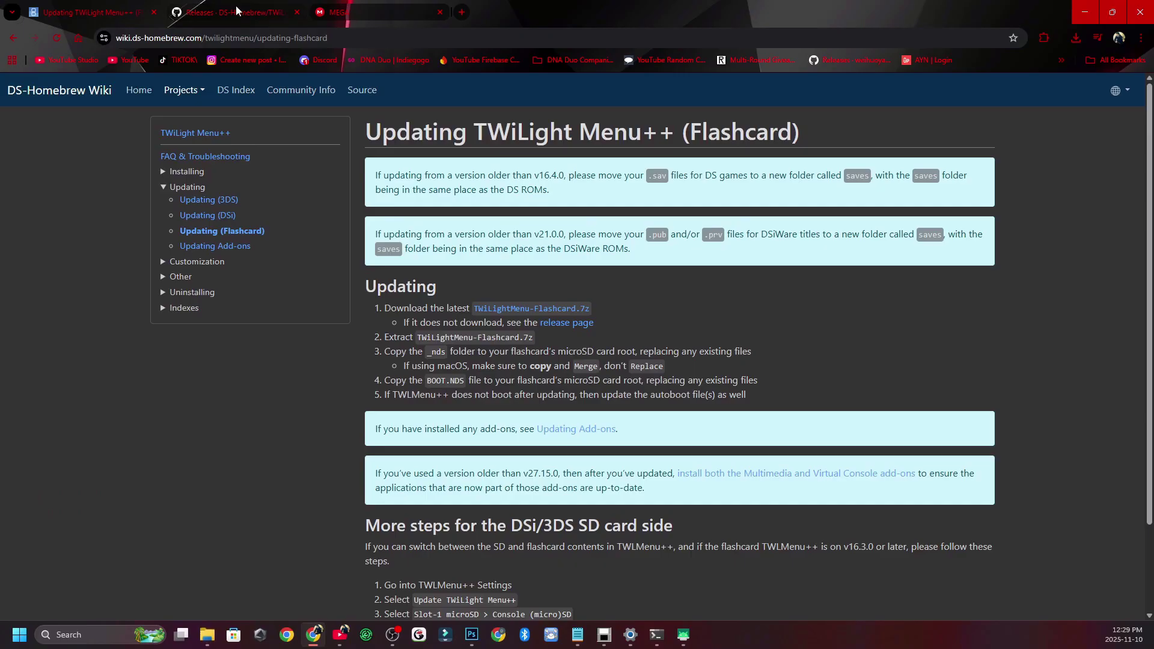
# Look through the latest release's assets on the TWiLight Menu++ GitHub page and locate AddOn-VirtualConsole.7z in Downloads.
pyautogui.click(239, 13)
pyautogui.scroll(-8, 889, 366)
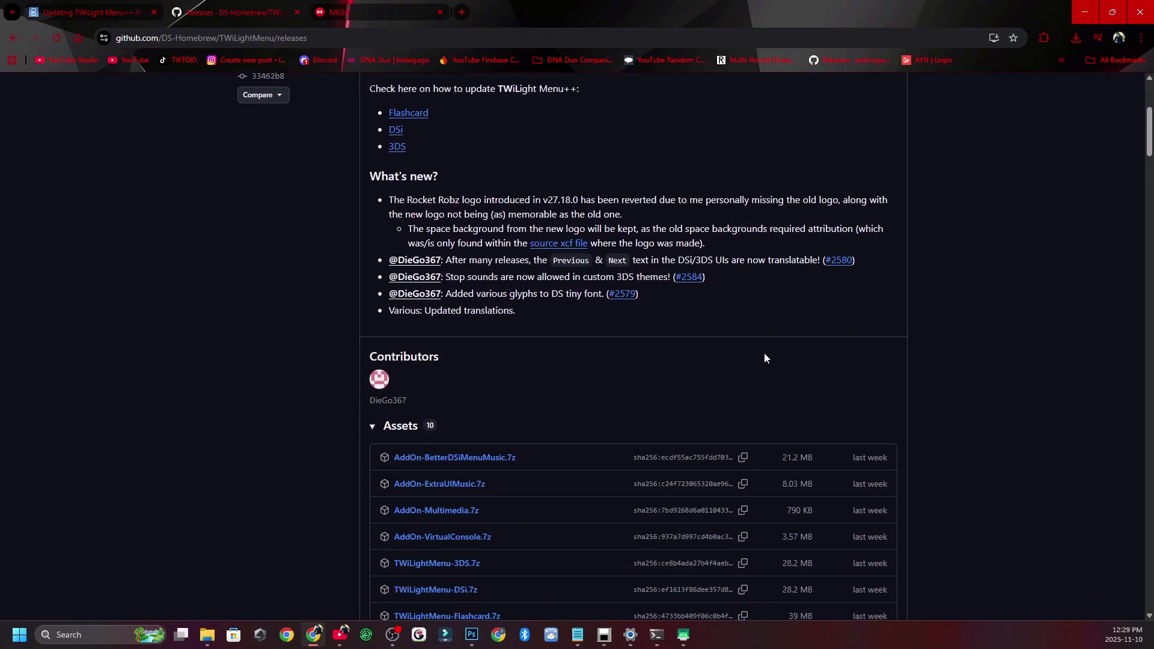
pyautogui.scroll(-1, 734, 354)
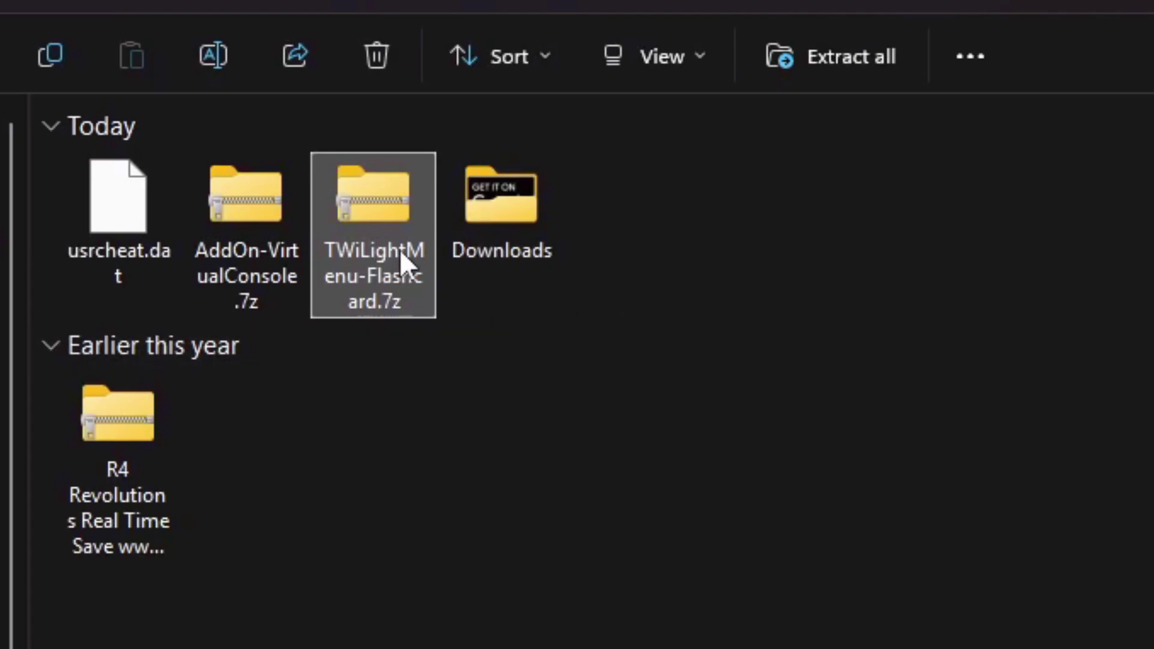
pyautogui.click(207, 246)
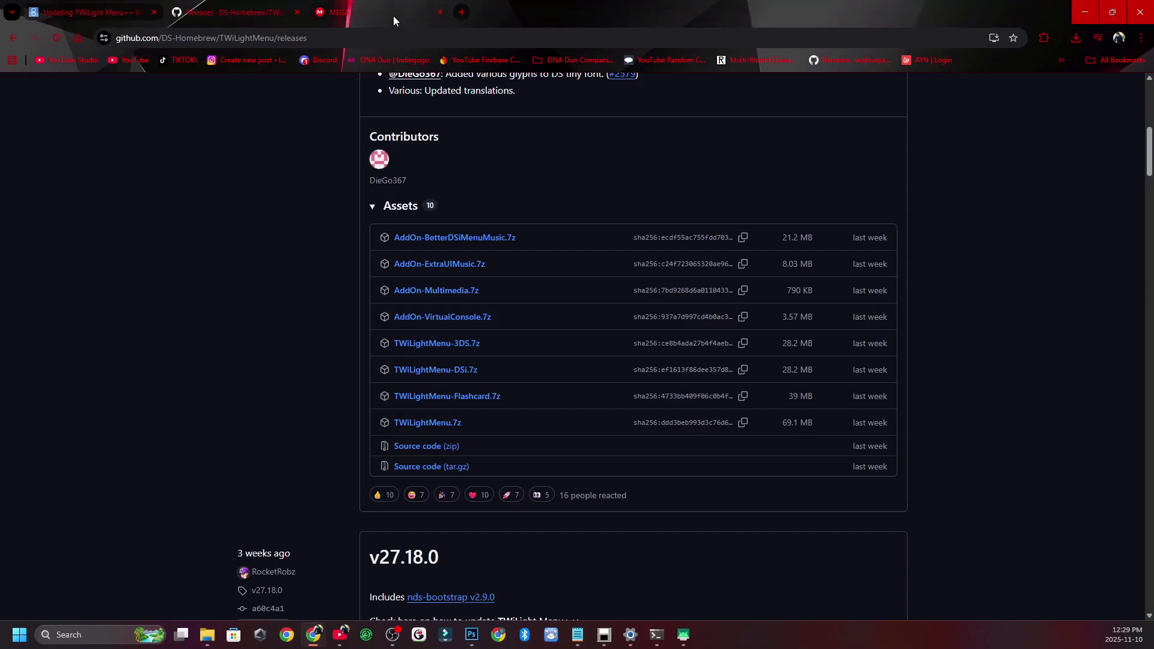
# Find usrcheat.dat in the shared MEGA folder and locate its copy in the Downloads folder.
pyautogui.click(393, 16)
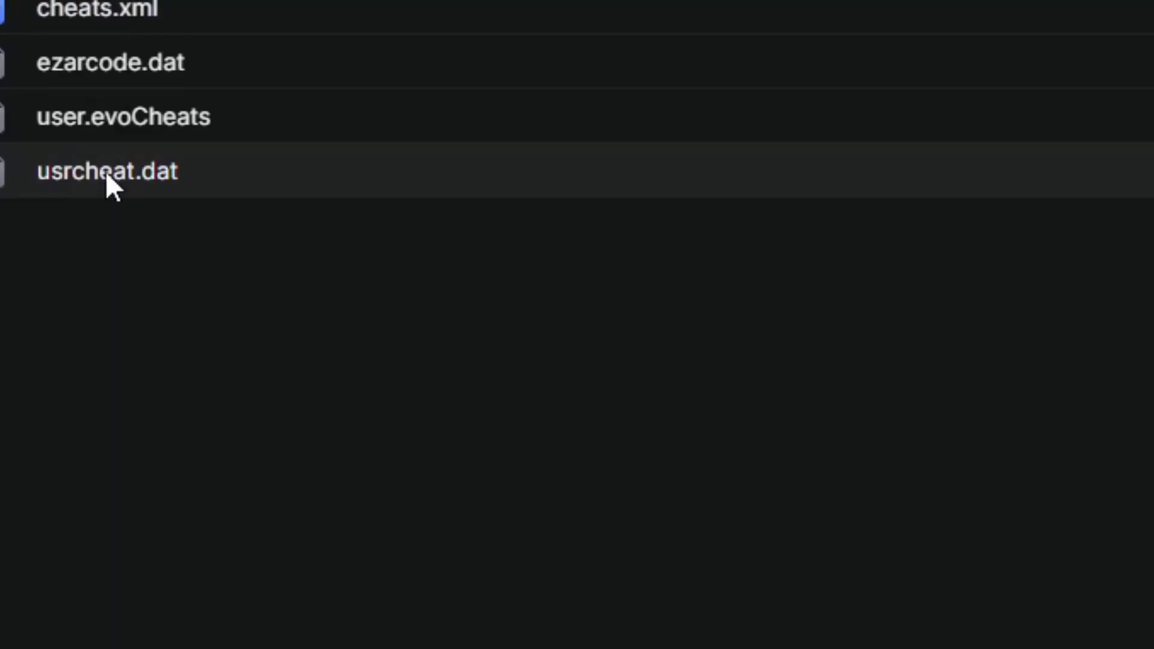
pyautogui.rightClick(103, 174)
pyautogui.moveTo(257, 236)
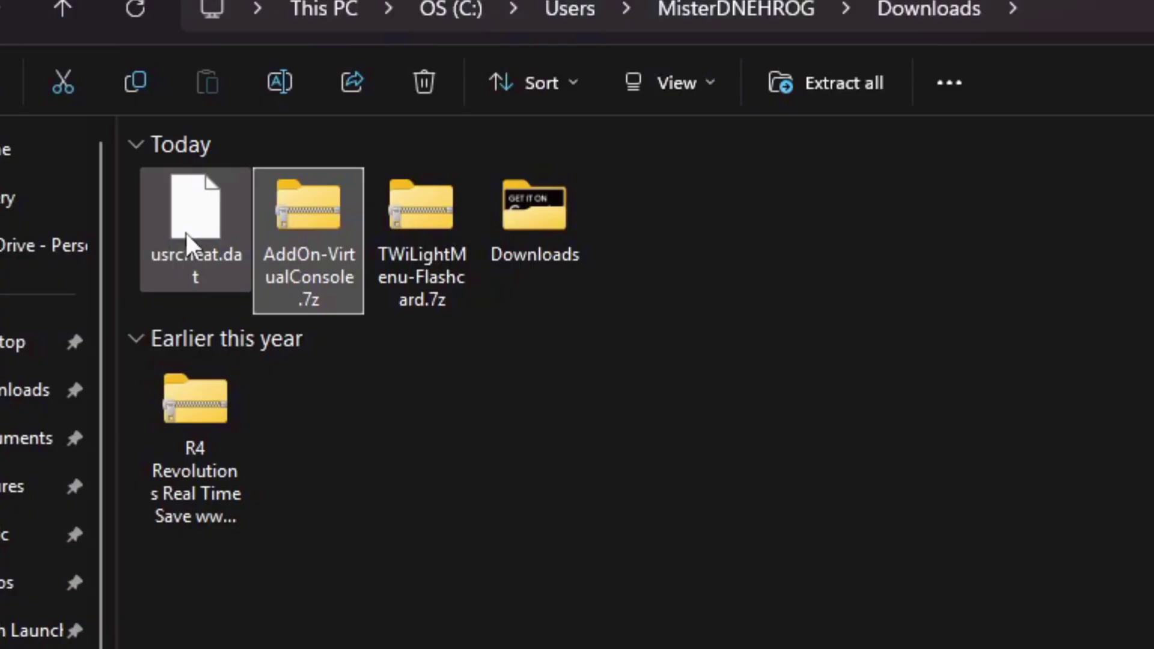
pyautogui.click(190, 229)
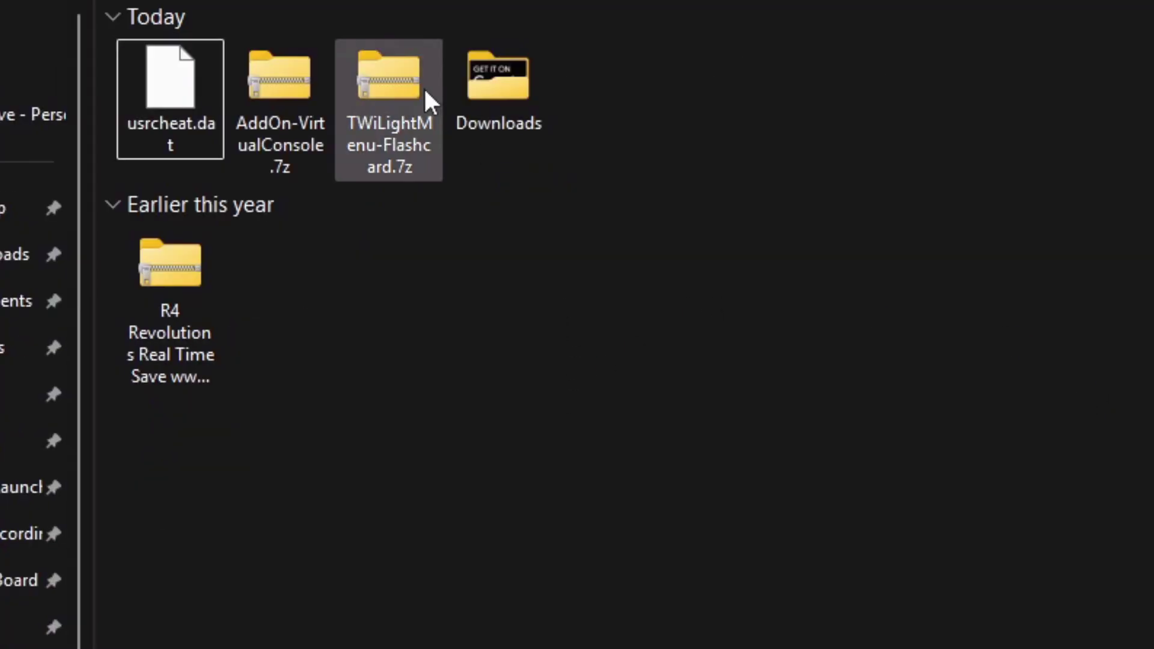
# Extract TWiLightMenu-Flashcard.7z to a TWiLightMenu-Flashcard folder in Downloads and dismiss the window showing the extracted files.
pyautogui.click(347, 76)
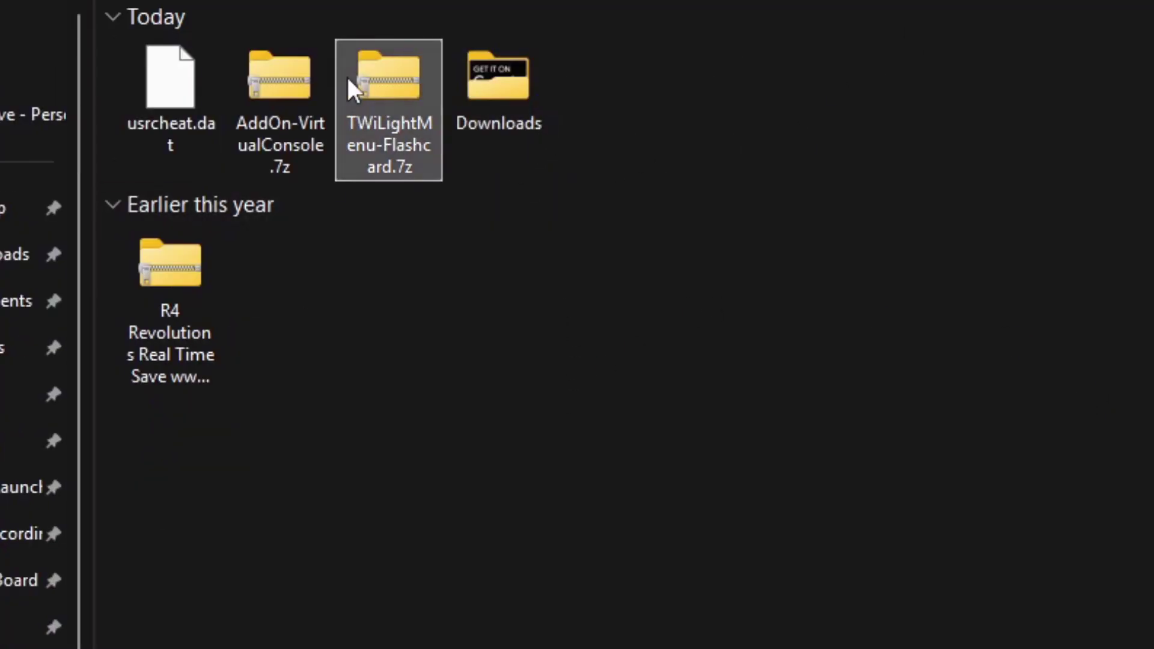
pyautogui.rightClick(361, 75)
pyautogui.click(558, 432)
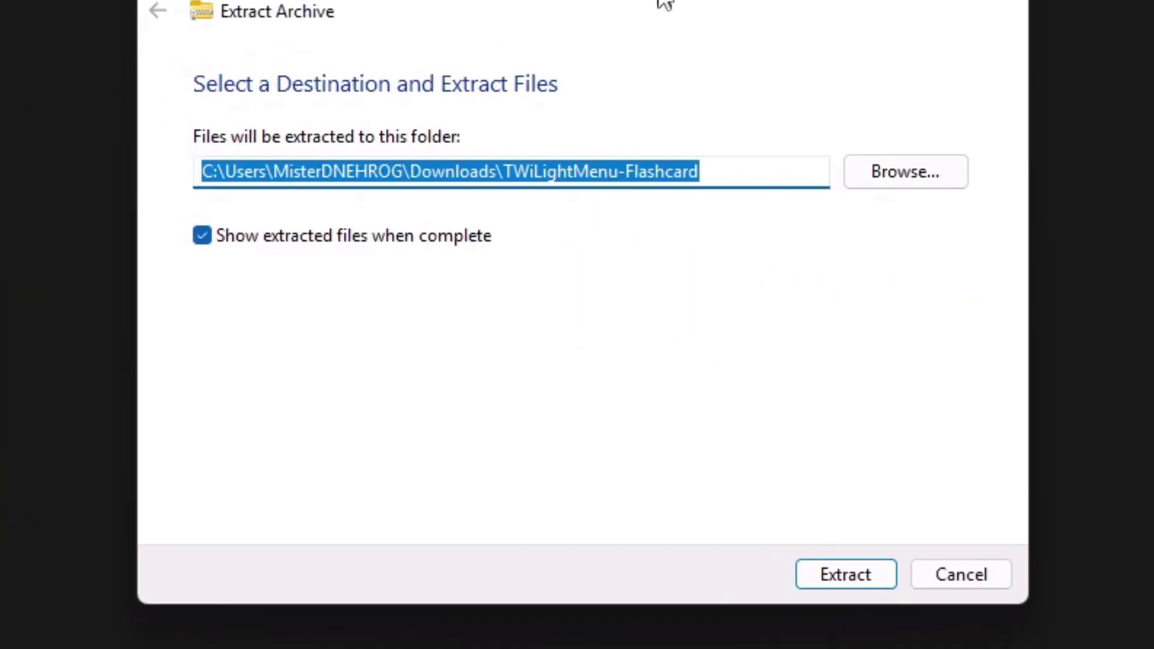
pyautogui.click(817, 580)
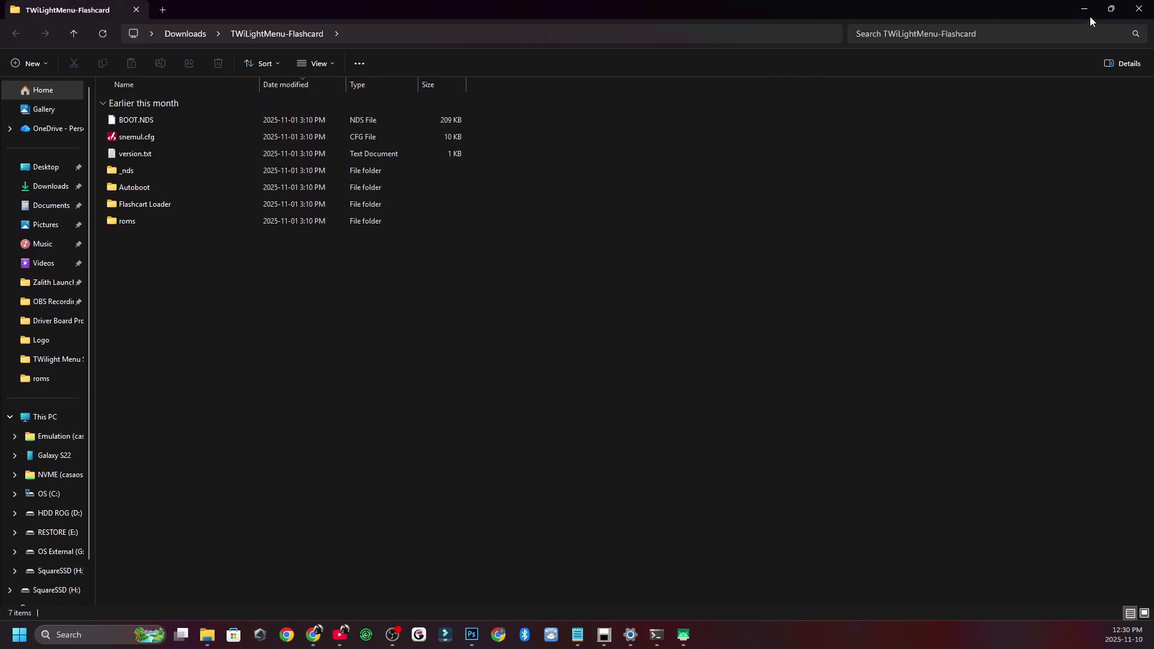
pyautogui.click(1084, 12)
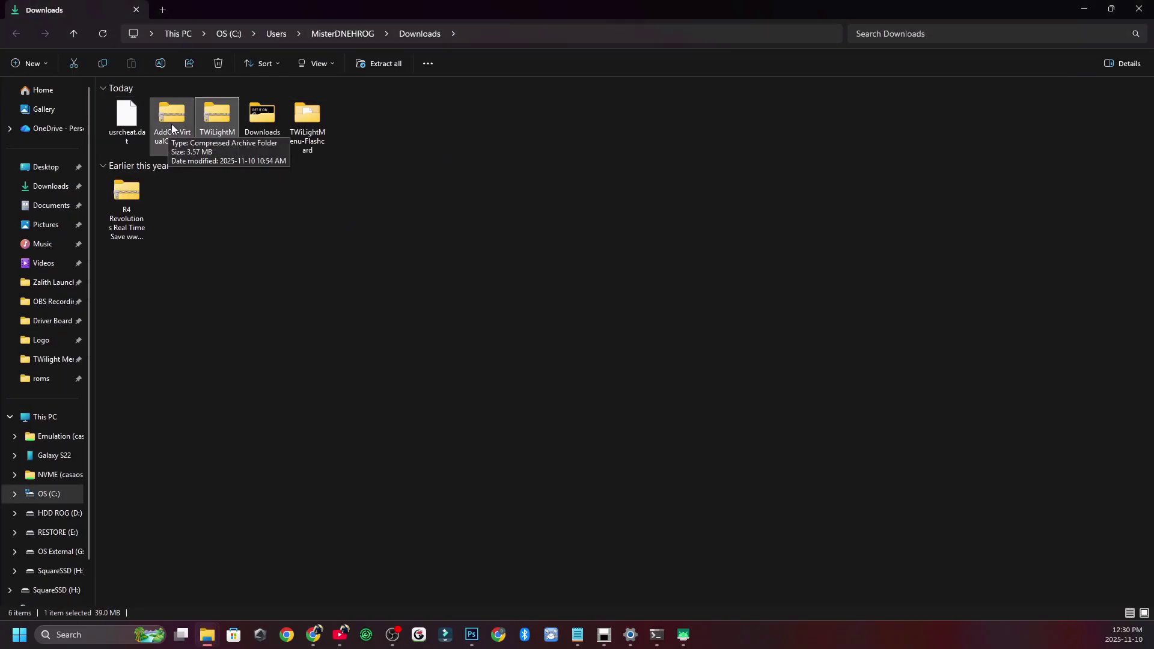
# Extract AddOn-VirtualConsole.7z into its own folder in Downloads and open the extracted TWiLightMenu-Flashcard folder.
pyautogui.click(171, 127)
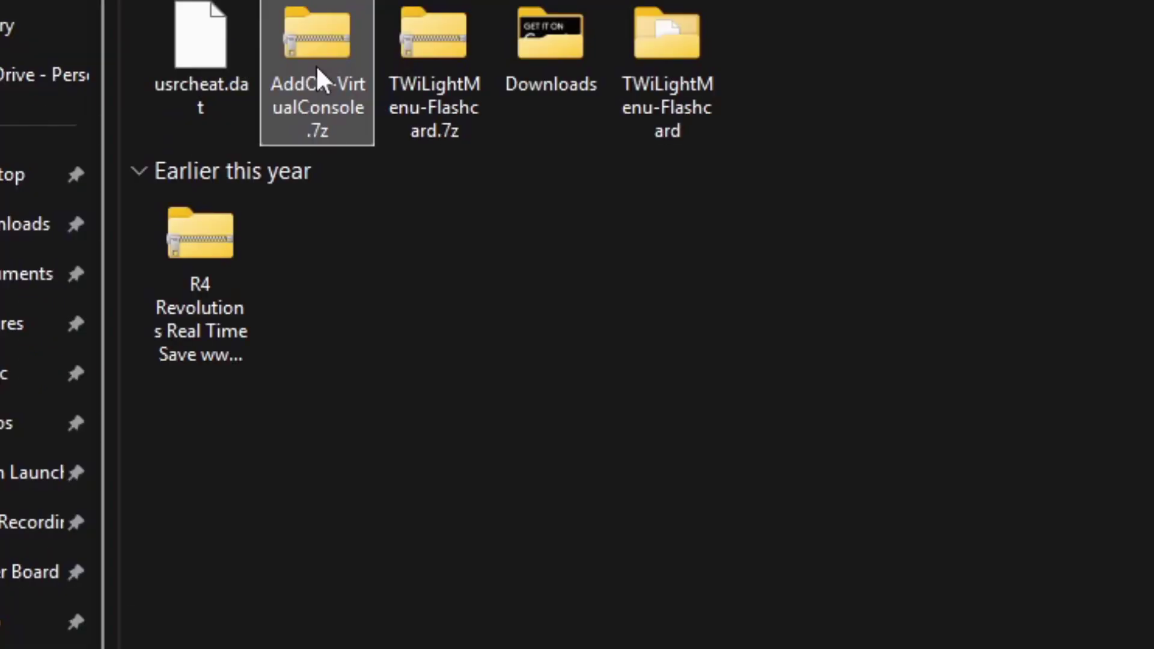
pyautogui.rightClick(317, 66)
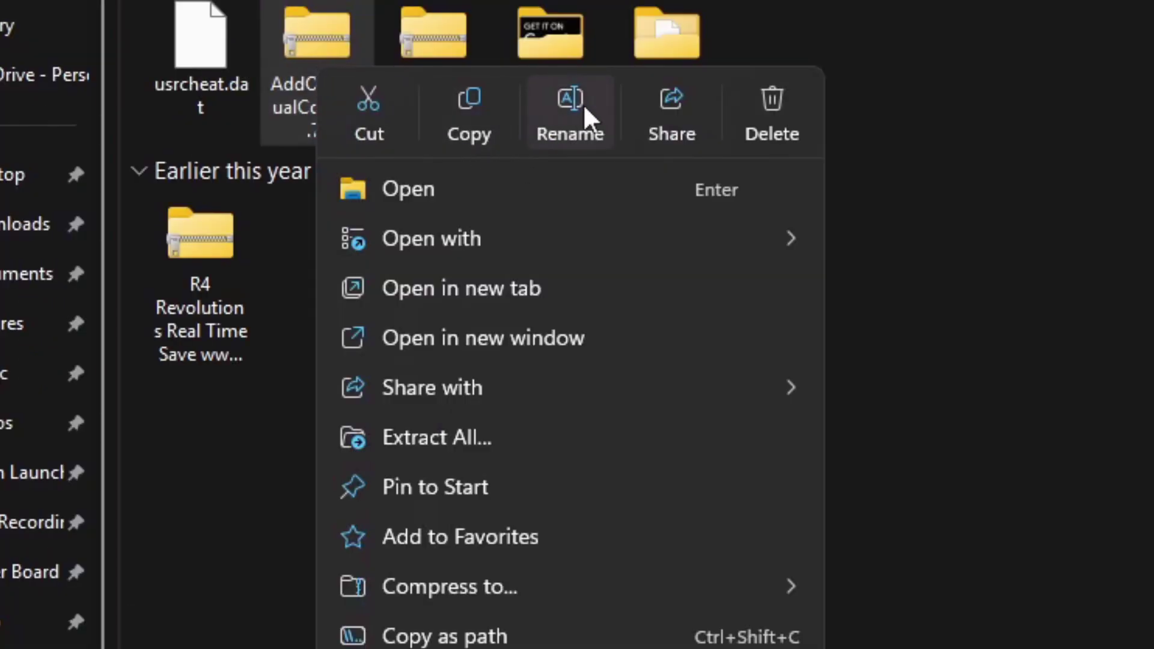
pyautogui.click(464, 438)
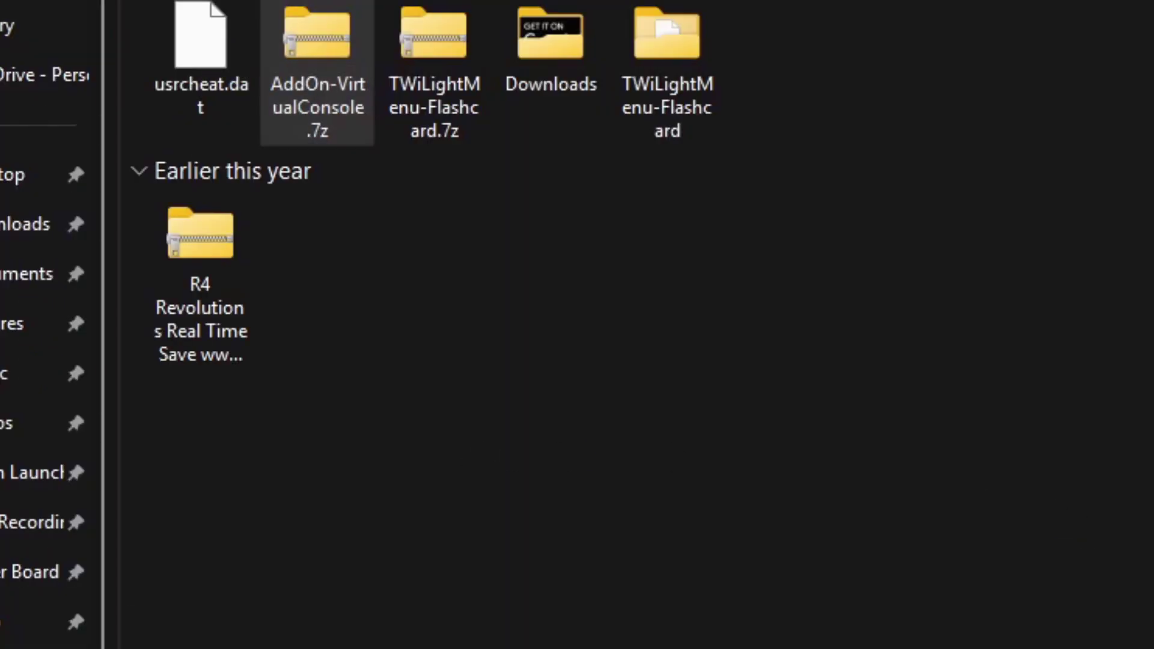
pyautogui.click(1139, 9)
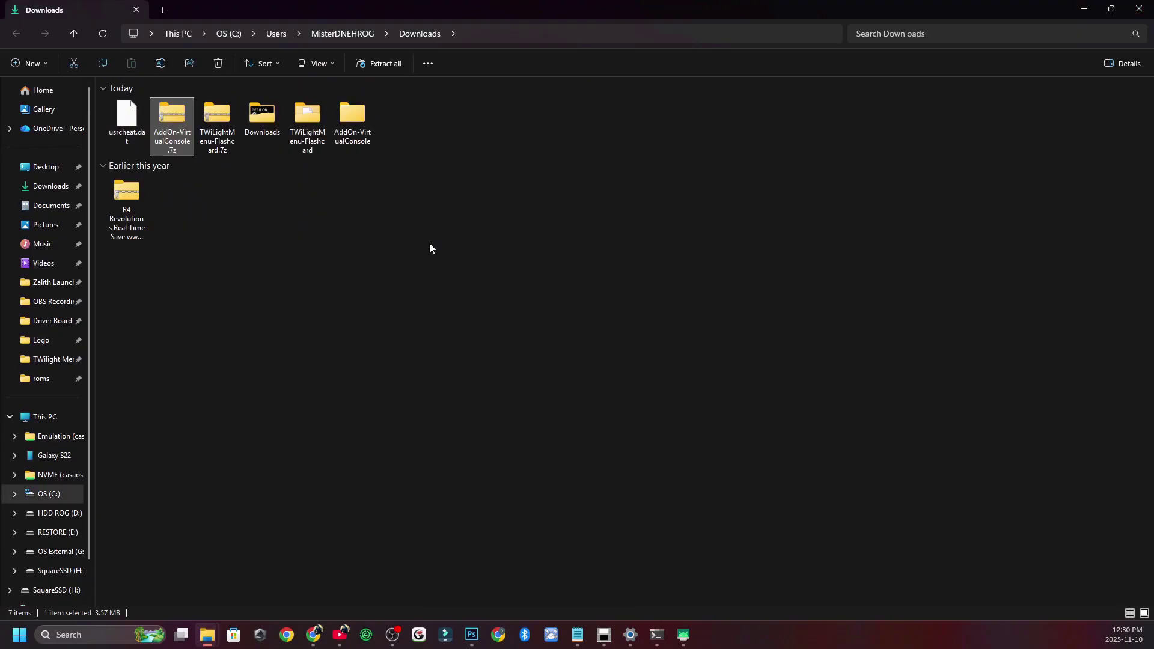
pyautogui.doubleClick(306, 133)
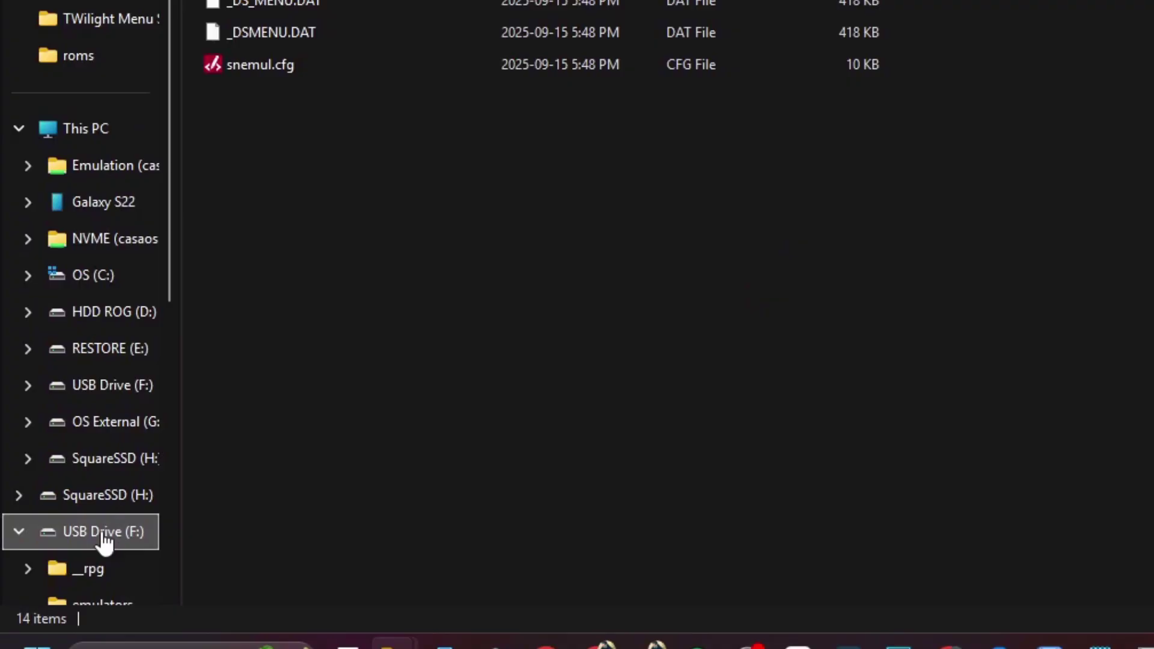
# Quick-format USB Drive (F:) as FAT32 with an allocation unit size of 32 kilobytes.
pyautogui.rightClick(104, 539)
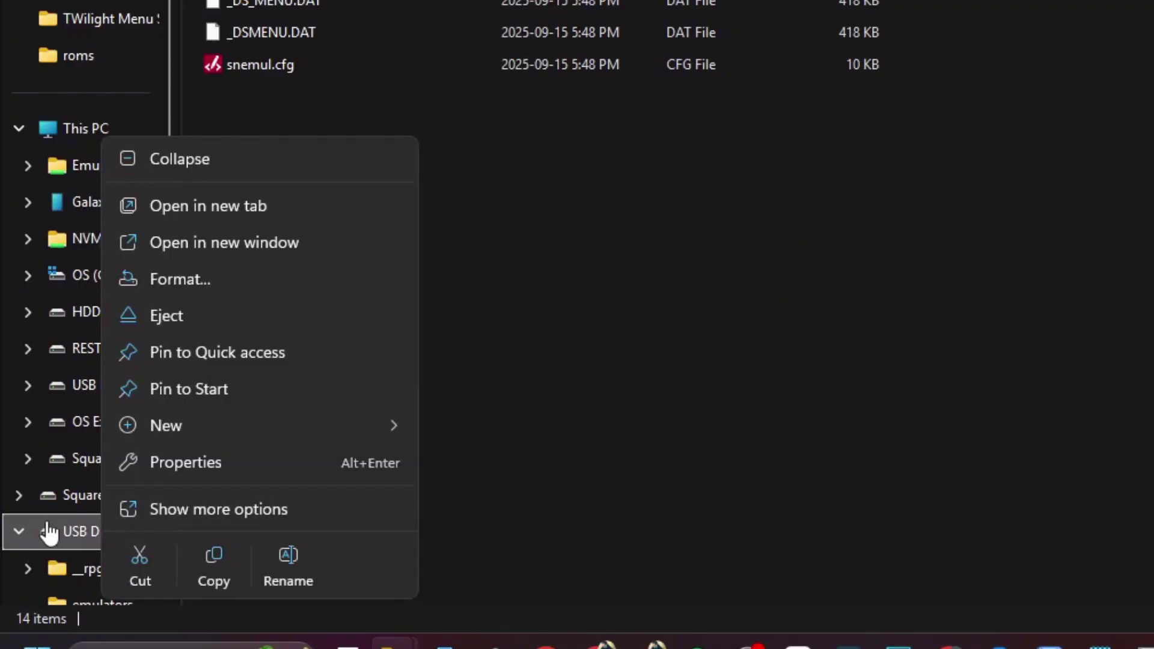
pyautogui.click(198, 279)
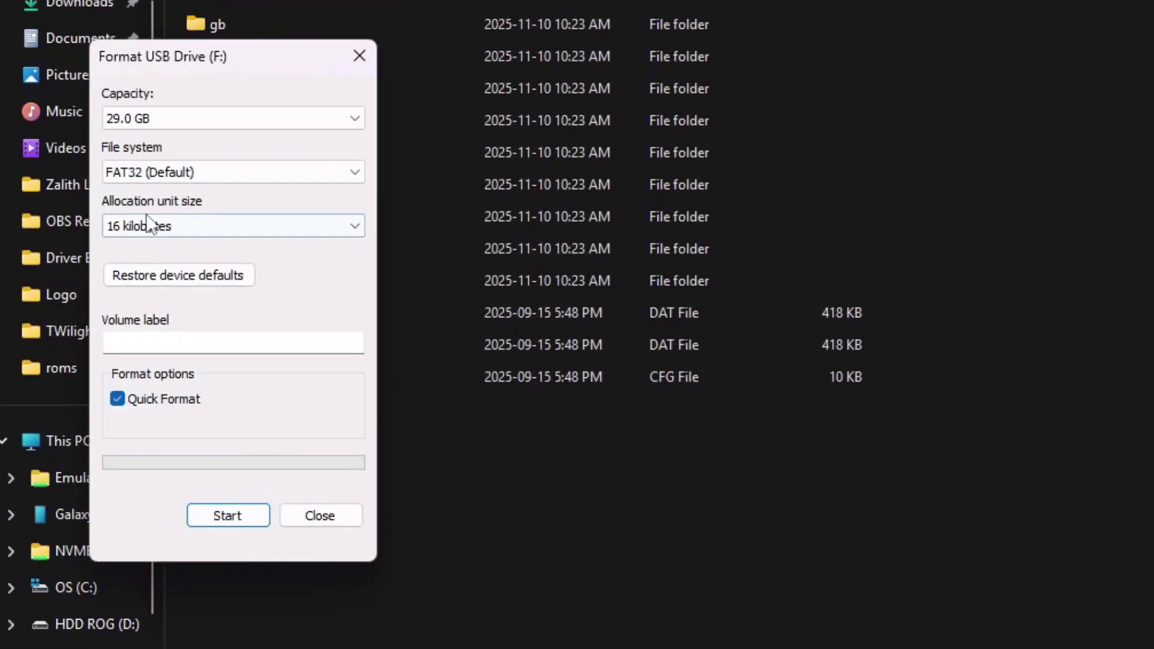
pyautogui.click(146, 216)
pyautogui.click(142, 294)
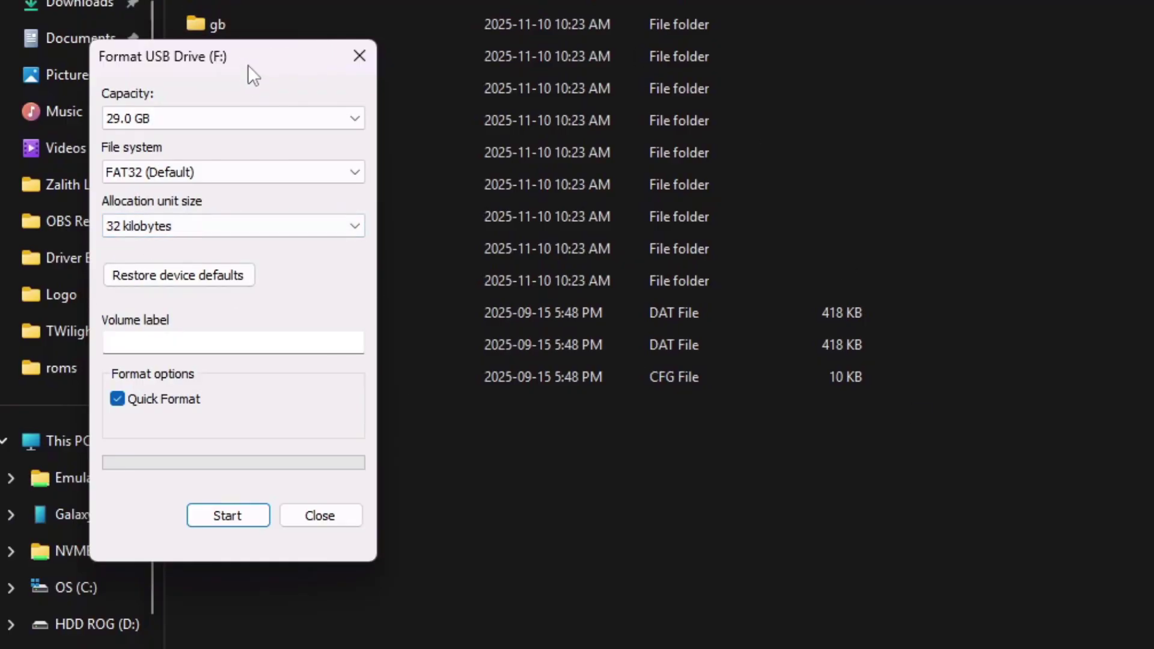
pyautogui.click(254, 515)
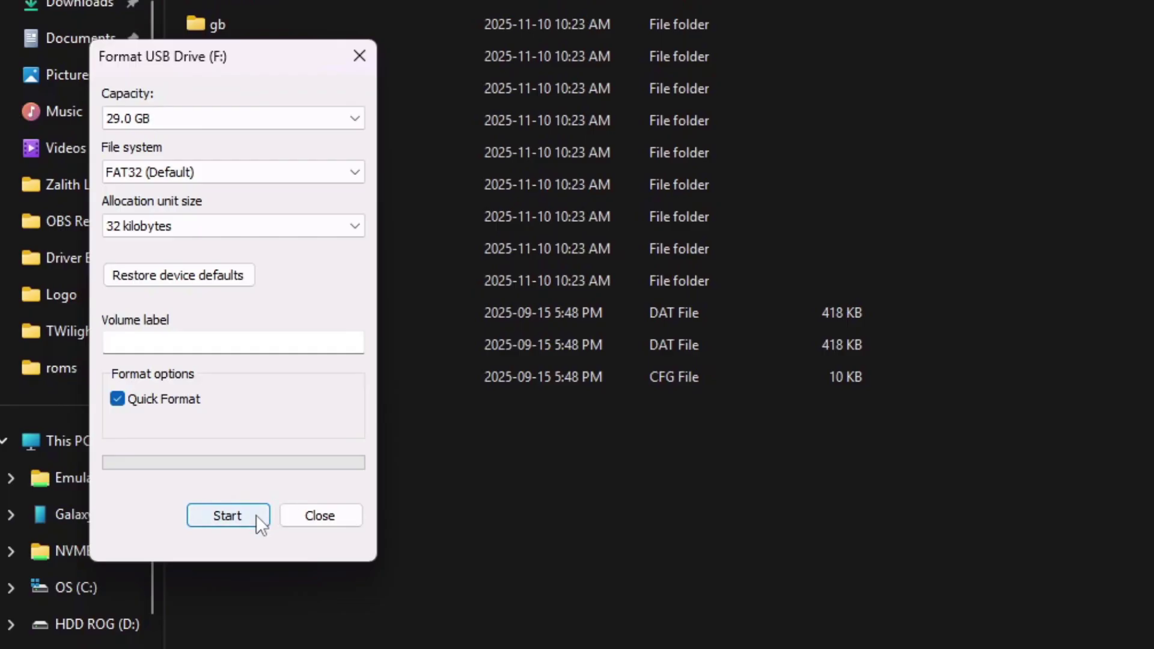
pyautogui.click(1117, 363)
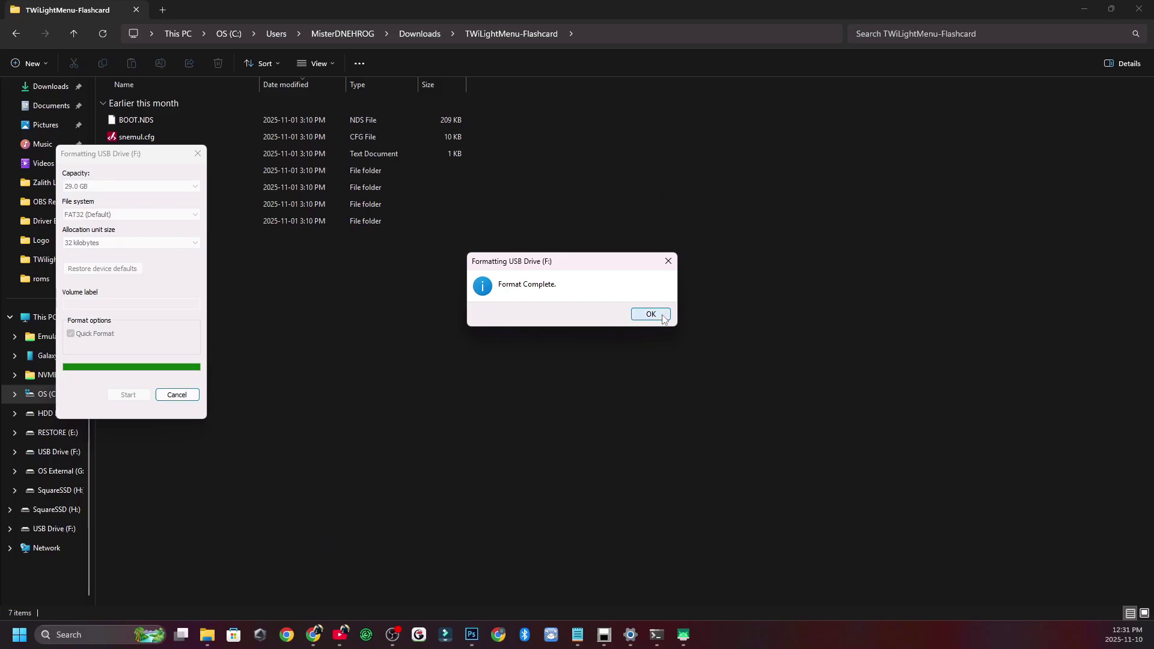
pyautogui.click(1153, 359)
pyautogui.click(176, 395)
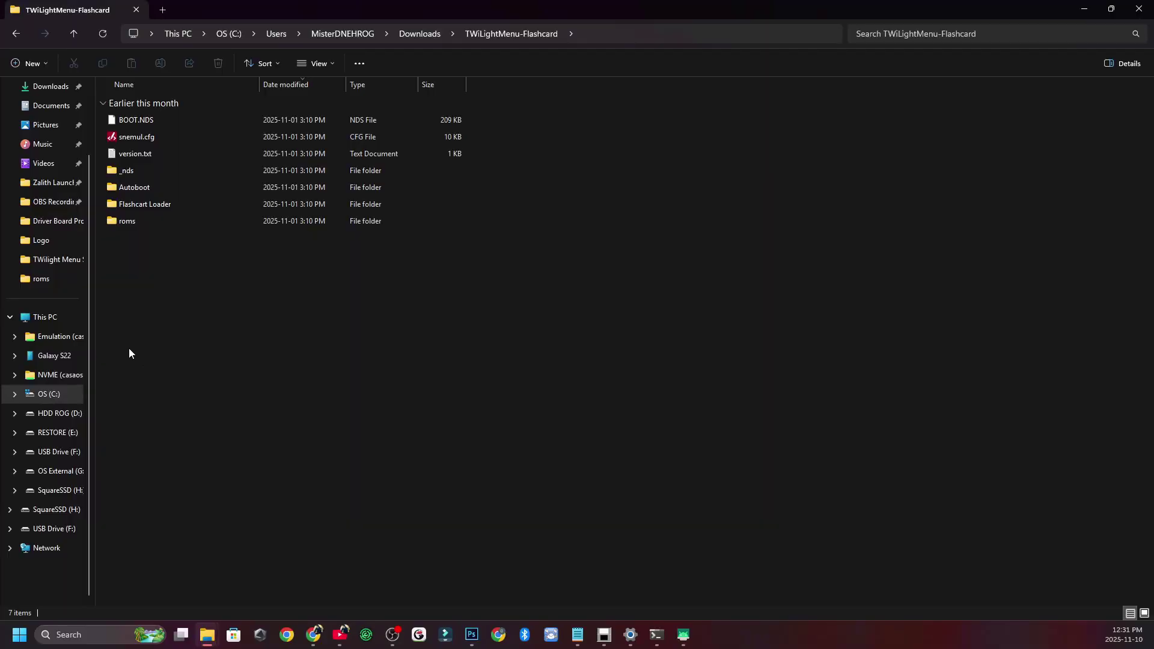
# Copy BOOT.NDS, snemul.cfg and the _nds and roms folders from TWiLightMenu-Flashcard to the root of USB Drive (F:).
pyautogui.click(131, 119)
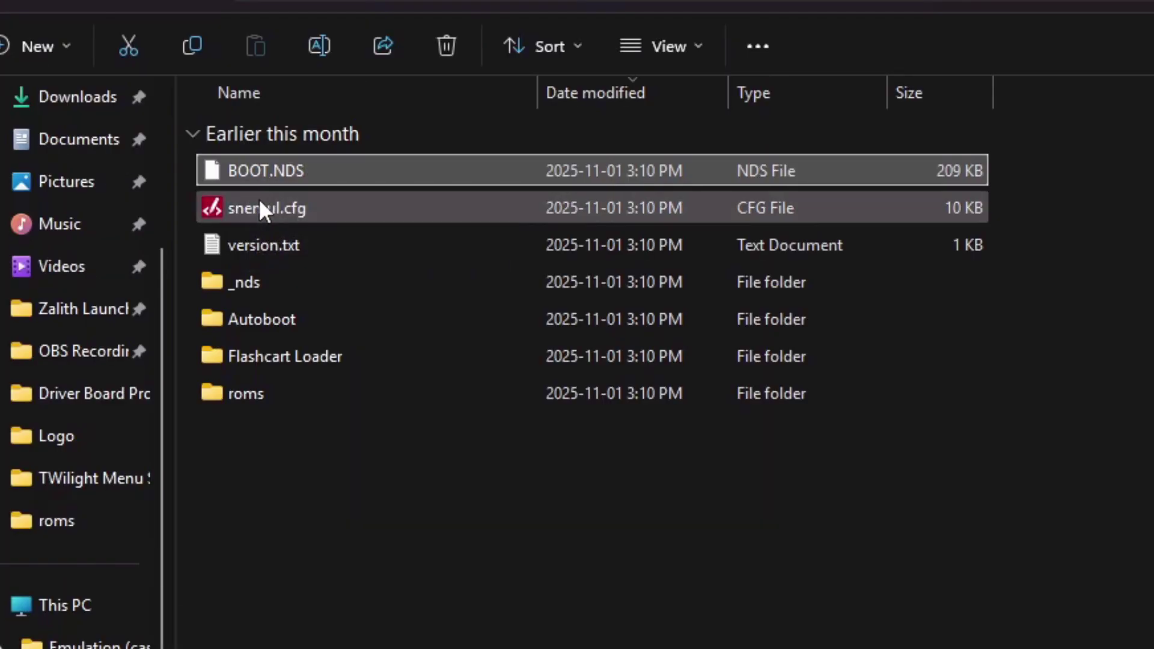
pyautogui.keyDown('ctrl'); pyautogui.click(259, 205); pyautogui.keyUp('ctrl')
pyautogui.keyDown('ctrl'); pyautogui.click(285, 283); pyautogui.keyUp('ctrl')
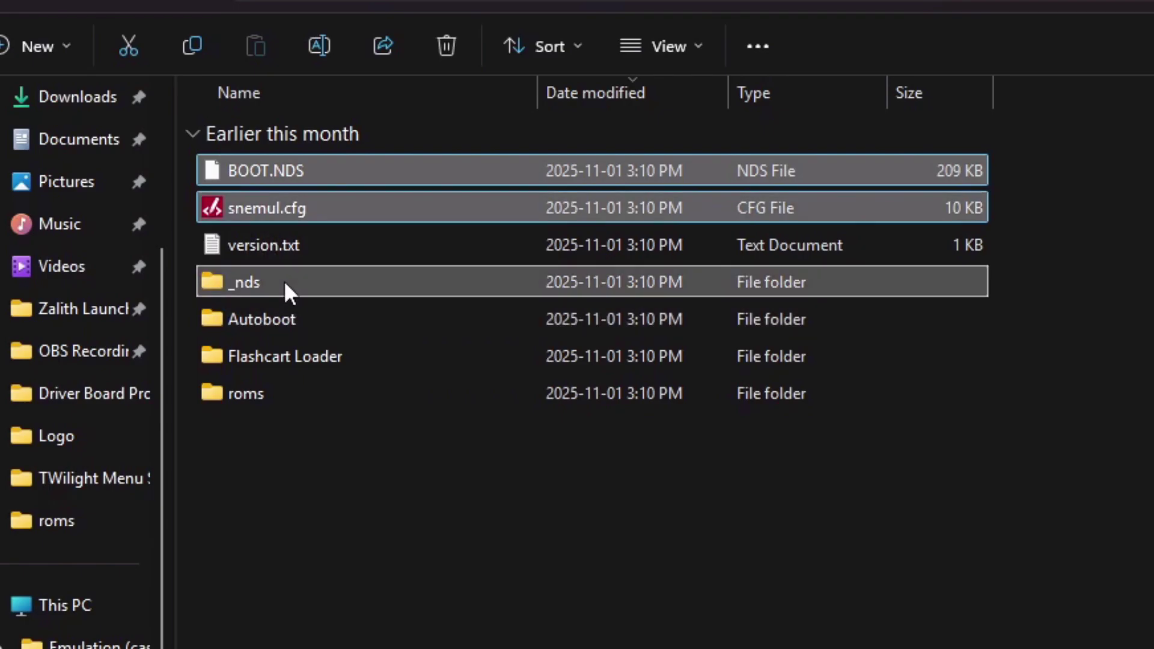
pyautogui.keyDown('ctrl'); pyautogui.click(380, 394); pyautogui.keyUp('ctrl')
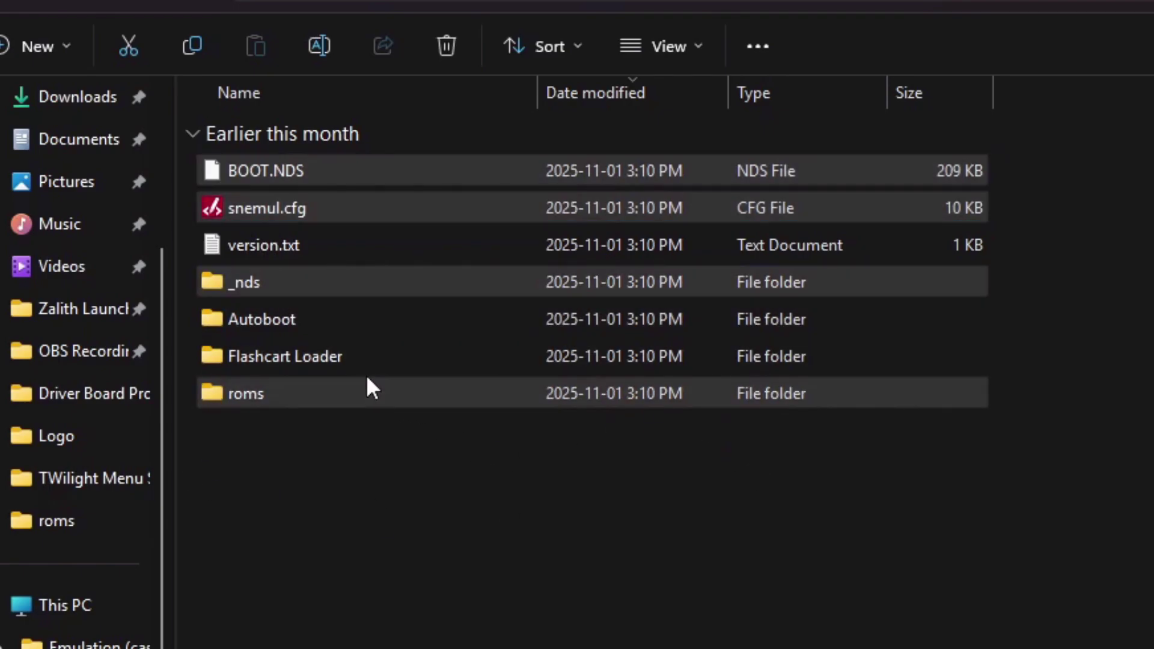
pyautogui.rightClick(366, 385)
pyautogui.click(499, 404)
pyautogui.hotkey('alt', 'Home')
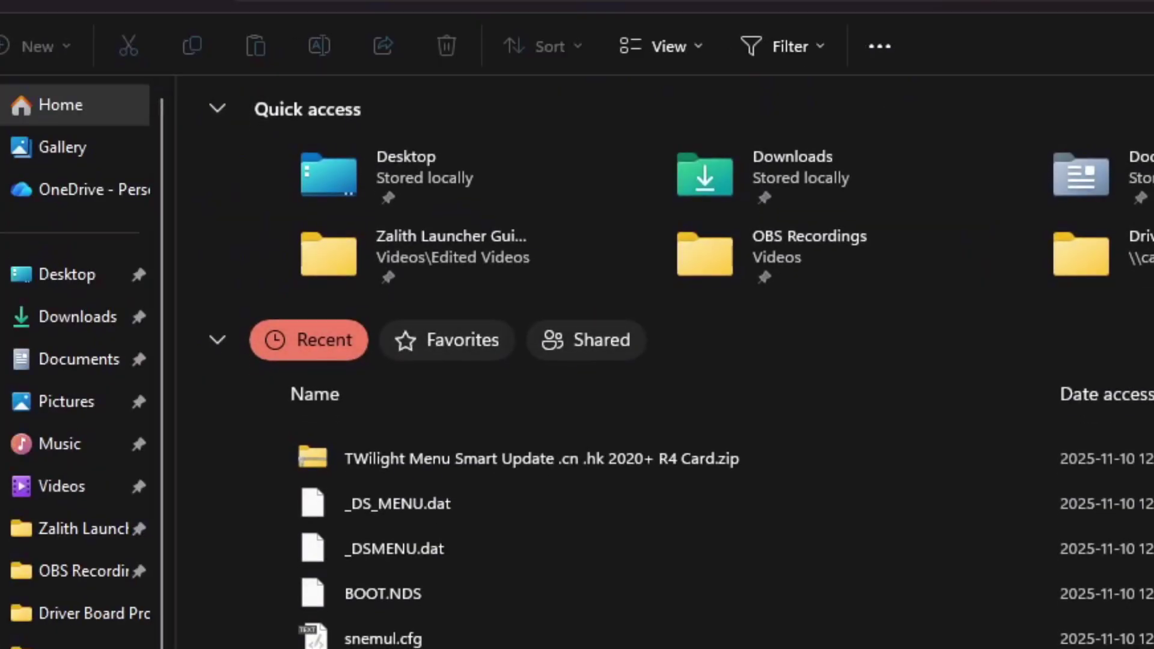
pyautogui.hotkey('alt', 'Left')
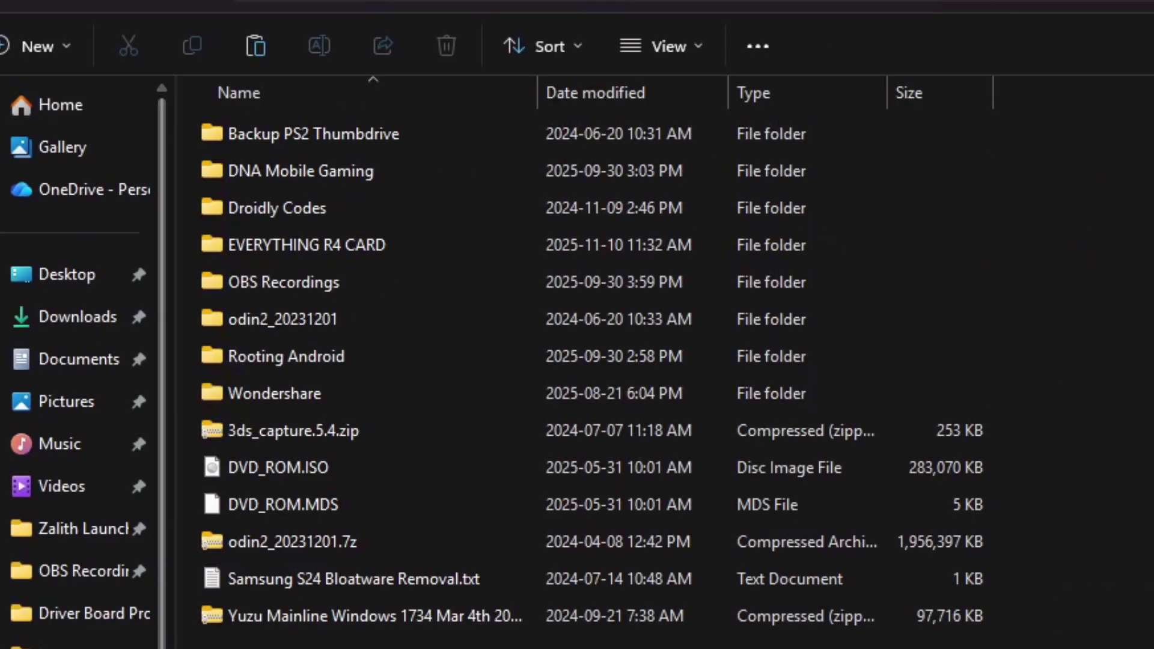
pyautogui.hotkey('alt', 'Left')
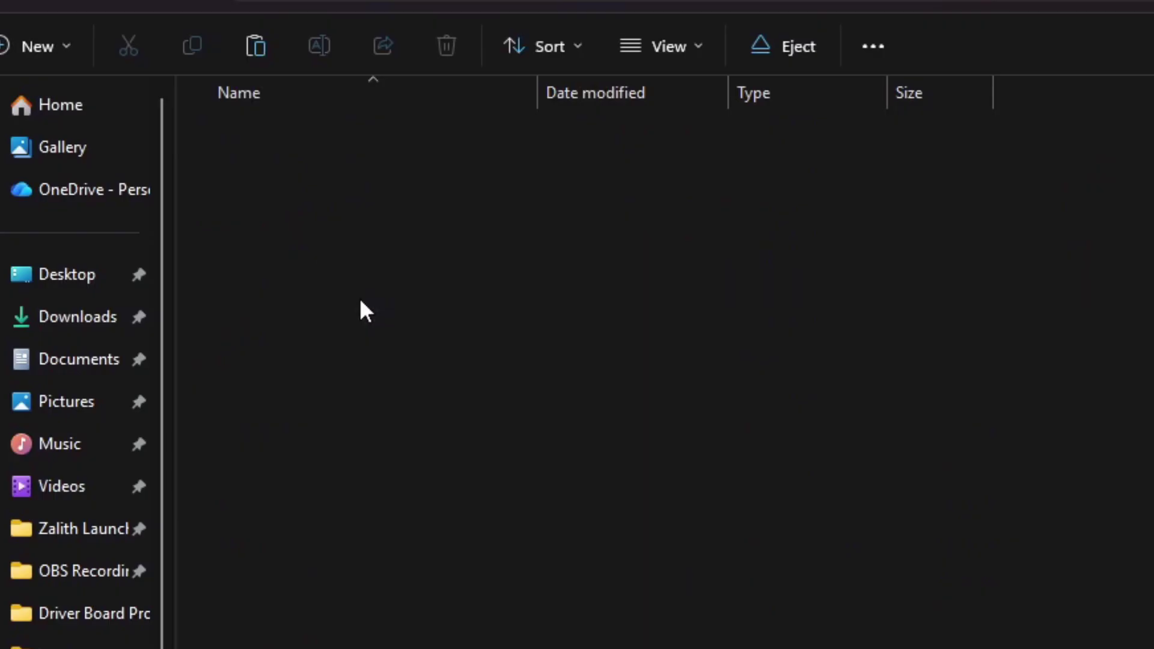
pyautogui.hotkey('ctrl', 'v')
pyautogui.click(589, 433)
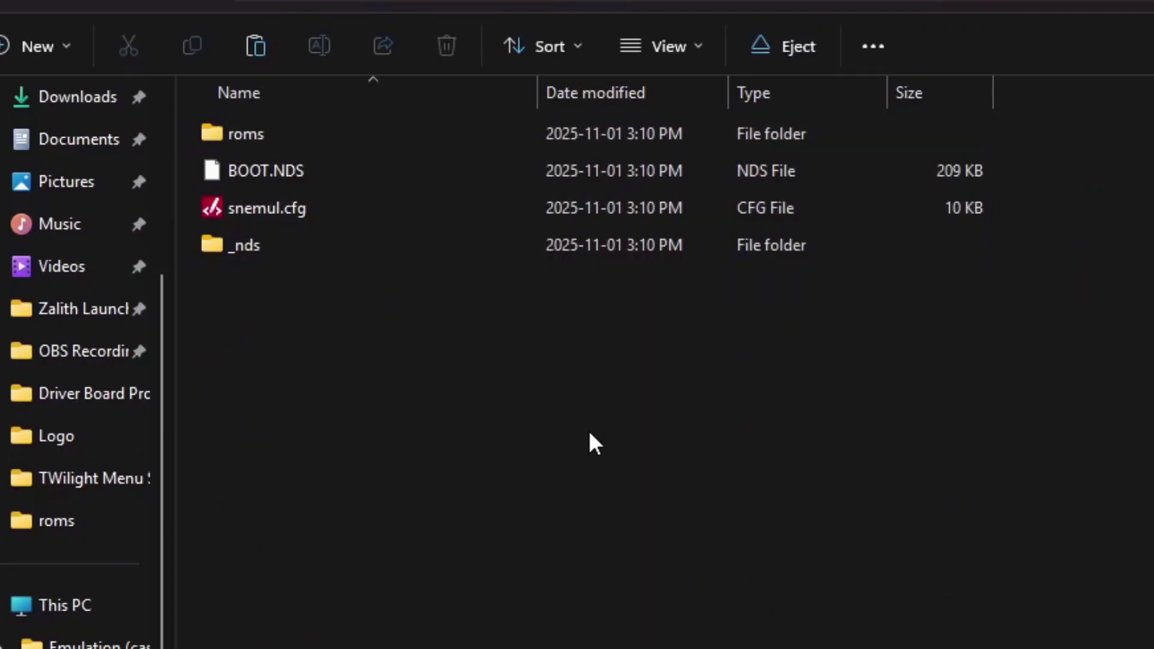
# Open the copied snemul.cfg on the USB drive in Notepad.
pyautogui.rightClick(310, 213)
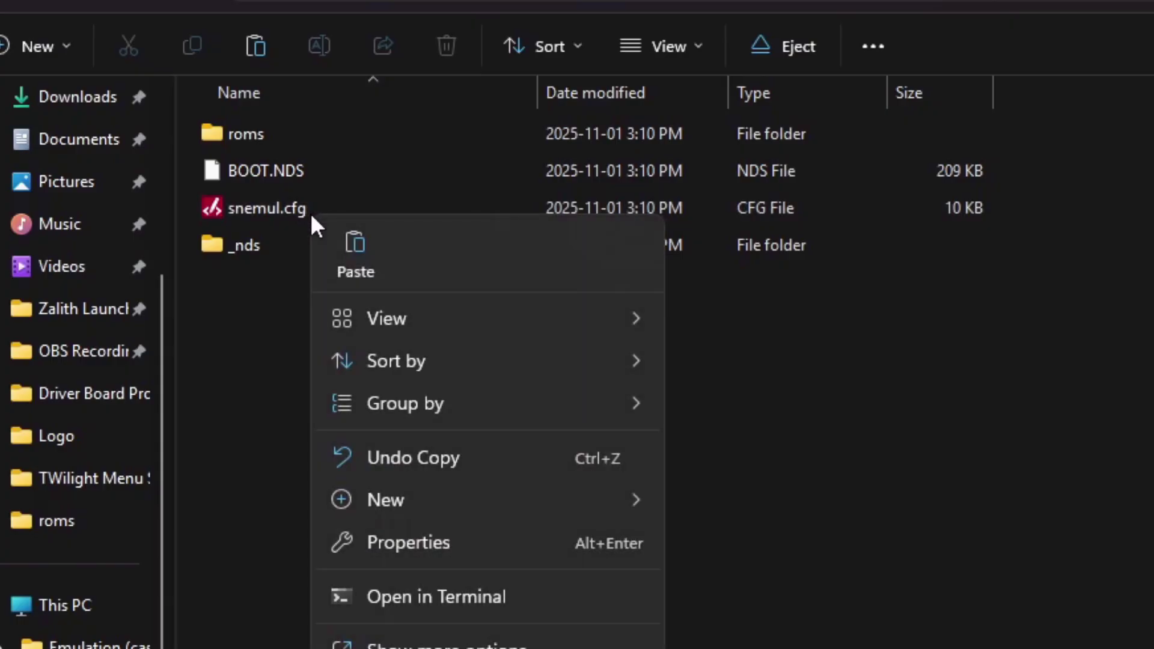
pyautogui.click(281, 209)
pyautogui.rightClick(281, 209)
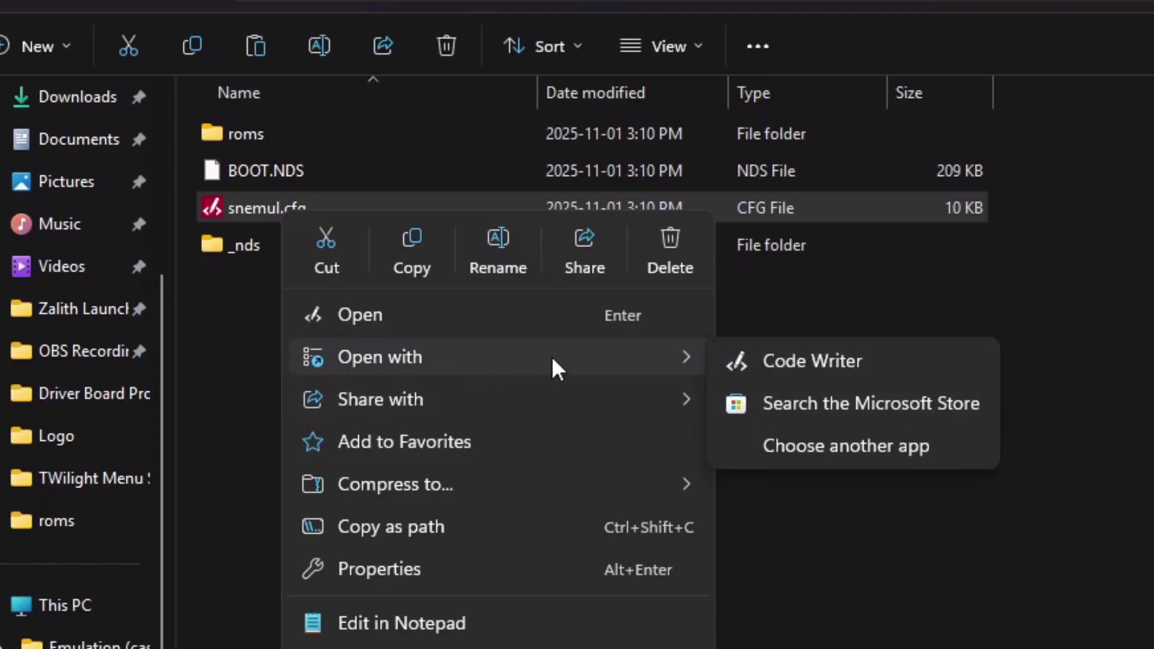
pyautogui.click(406, 623)
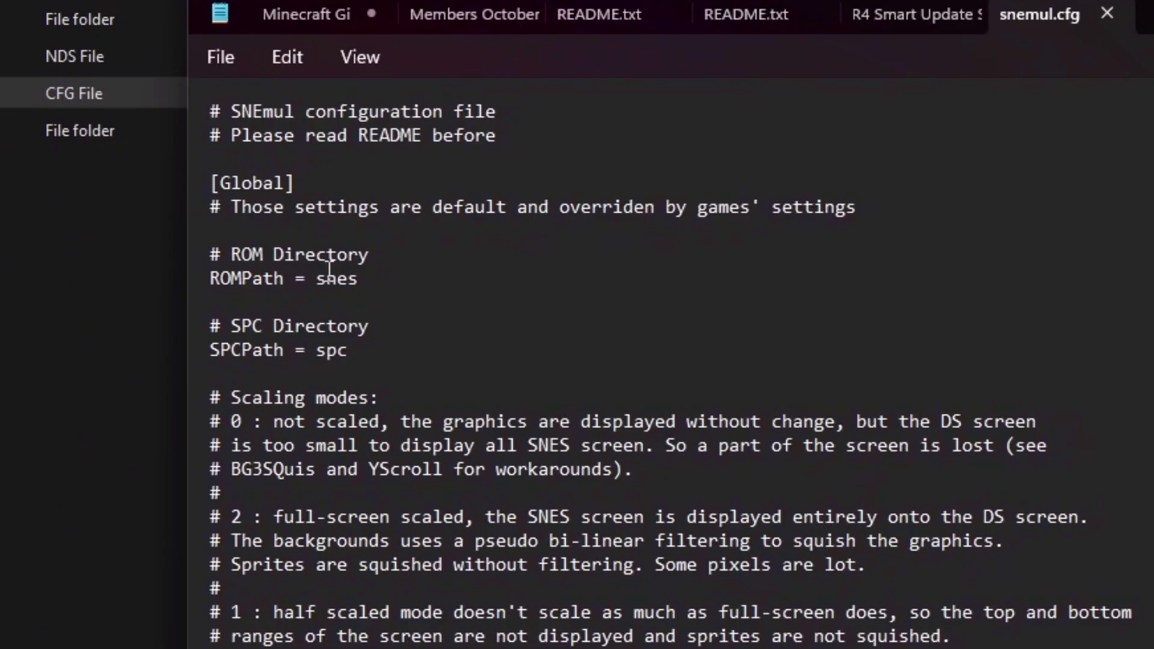
# Set ROMPath to roms/snes in snemul.cfg, and save it over the existing file on USB Drive (F:) as type All files.
pyautogui.click(362, 279)
pyautogui.write('roms/')
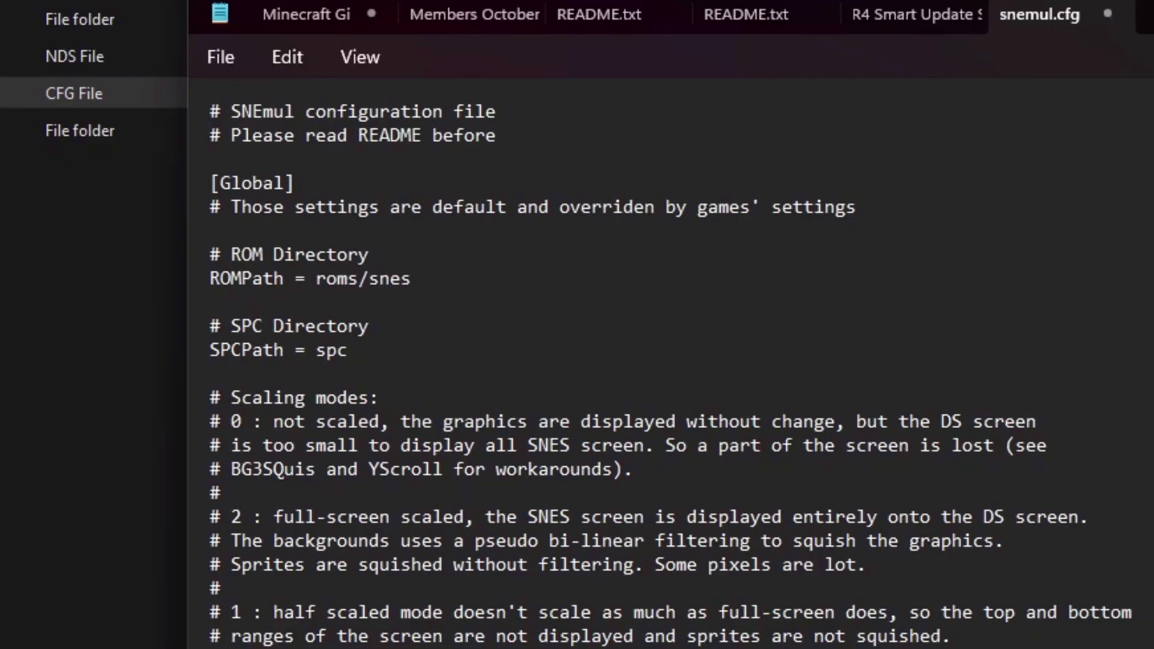
pyautogui.click(211, 60)
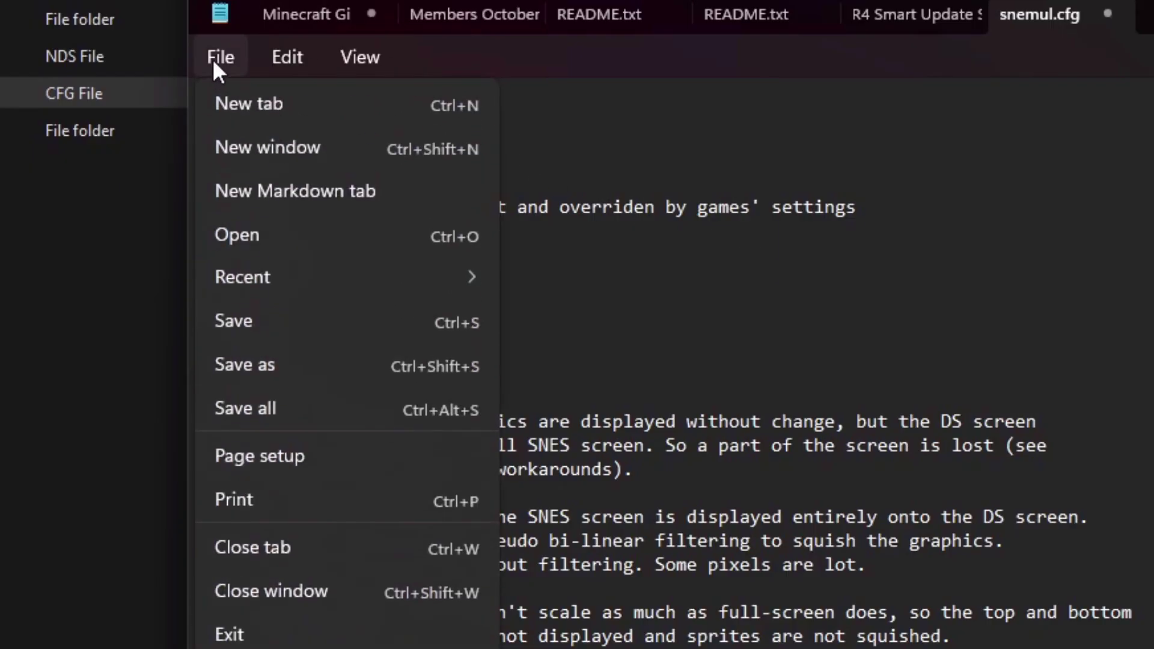
pyautogui.click(280, 355)
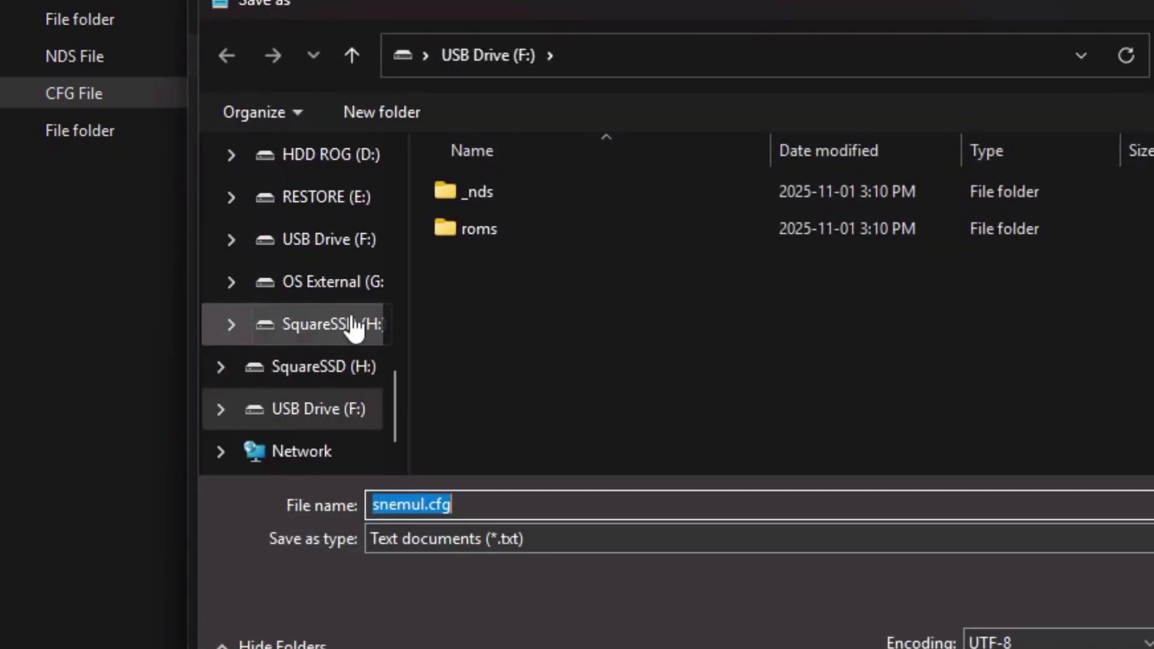
pyautogui.click(529, 539)
pyautogui.click(481, 580)
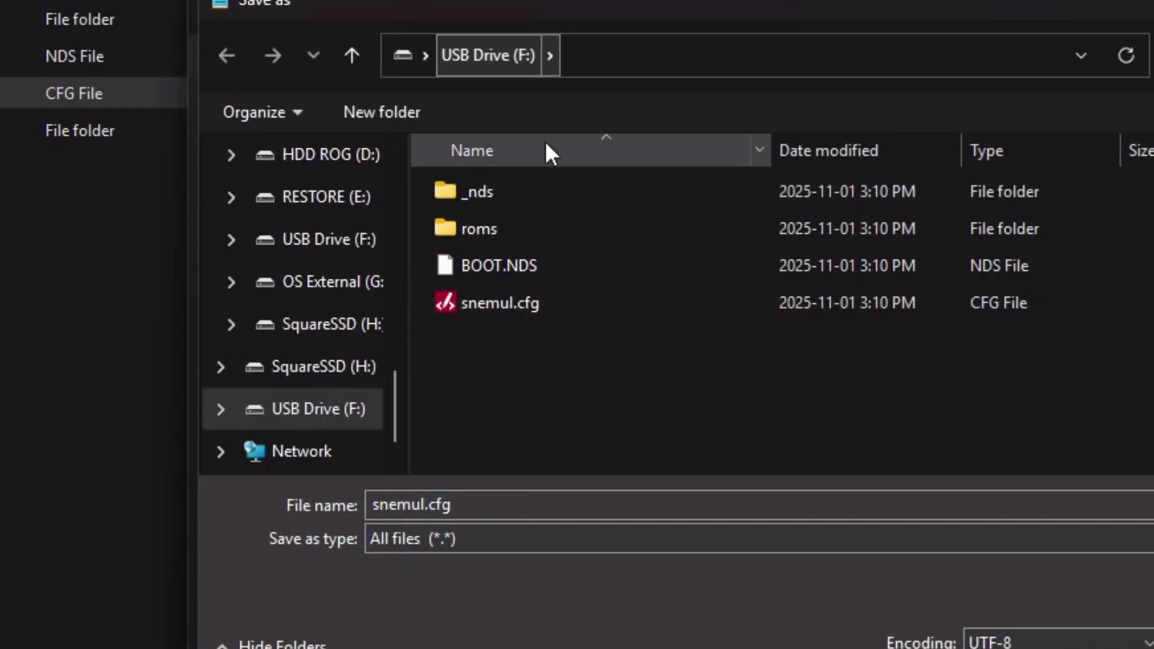
pyautogui.click(534, 304)
pyautogui.press('Return')
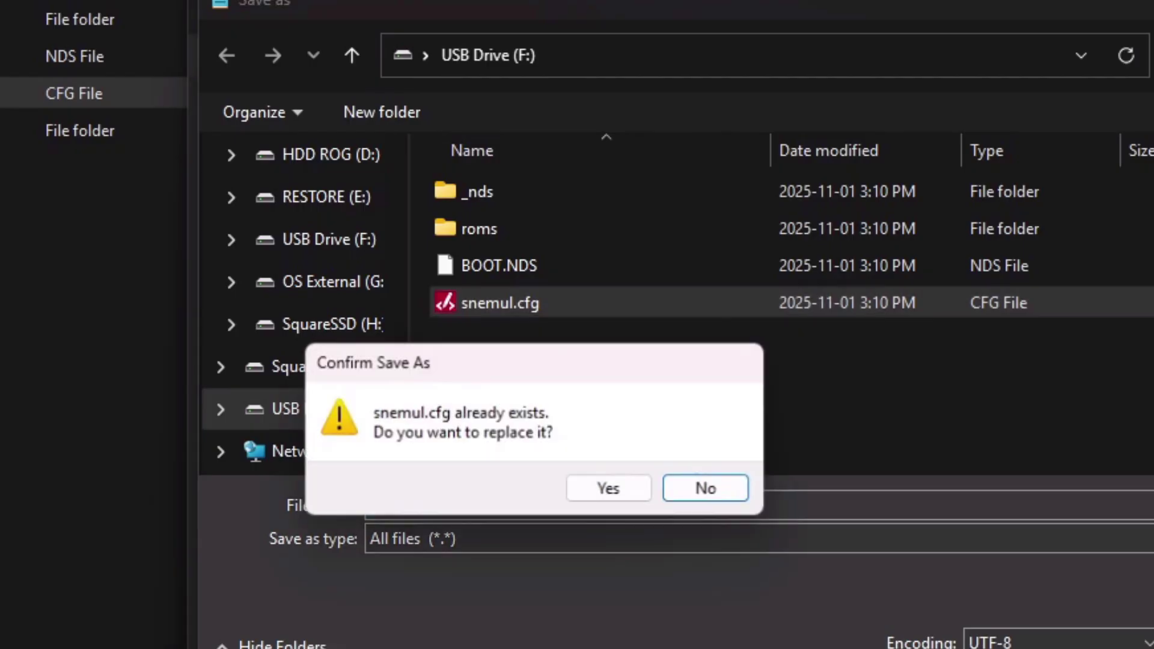
pyautogui.click(606, 486)
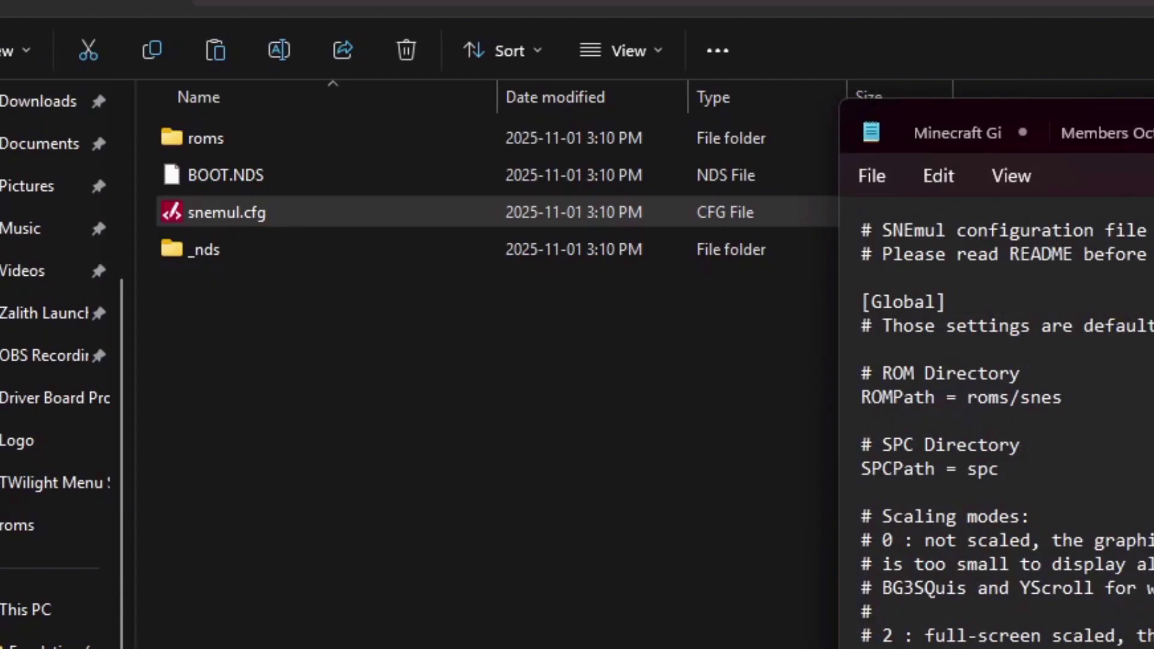
pyautogui.hotkey('ctrl', 'w')
# Look through the contents of the _nds and roms folders on USB Drive (F:).
pyautogui.click(279, 282)
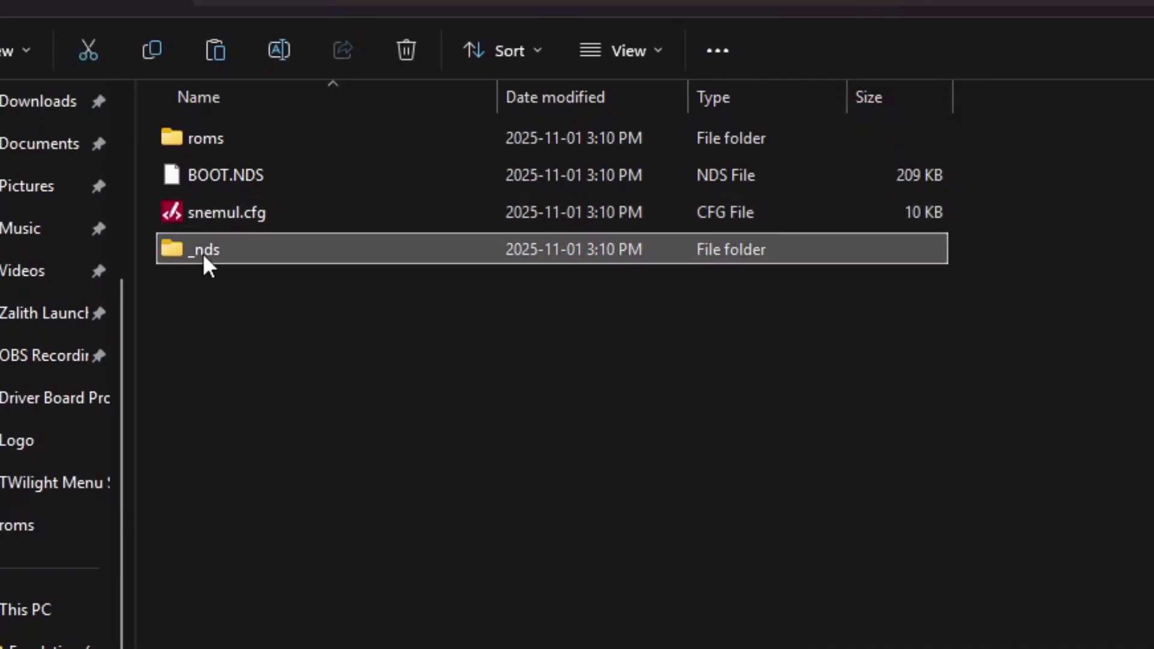
pyautogui.doubleClick(203, 255)
pyautogui.click(7, 18)
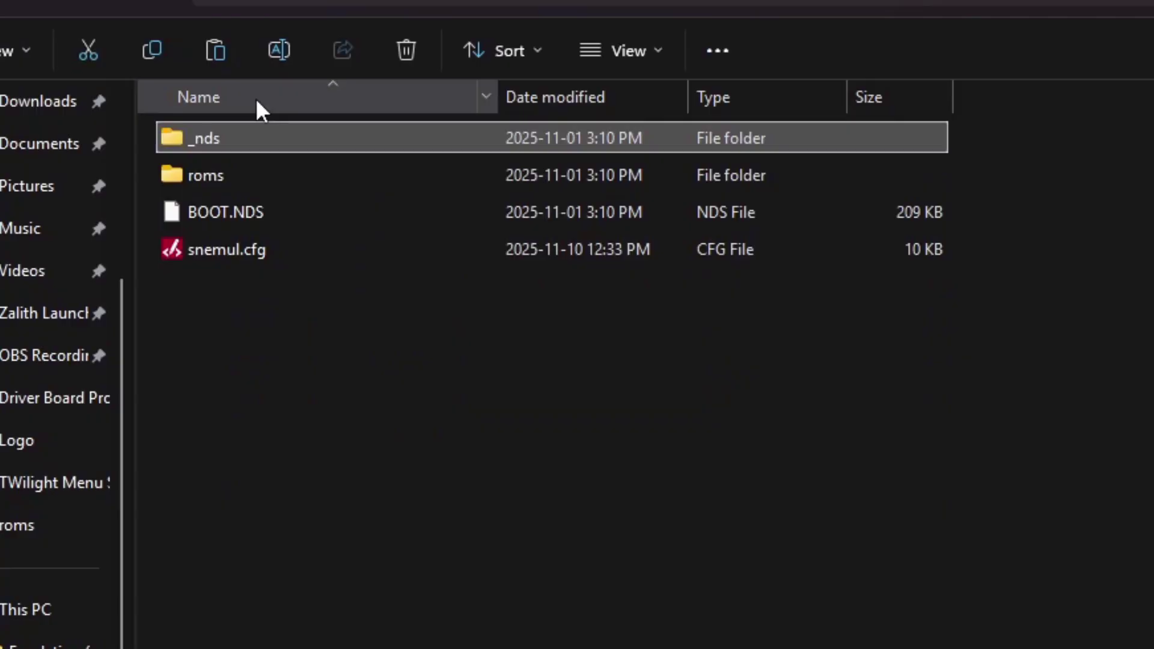
pyautogui.doubleClick(226, 171)
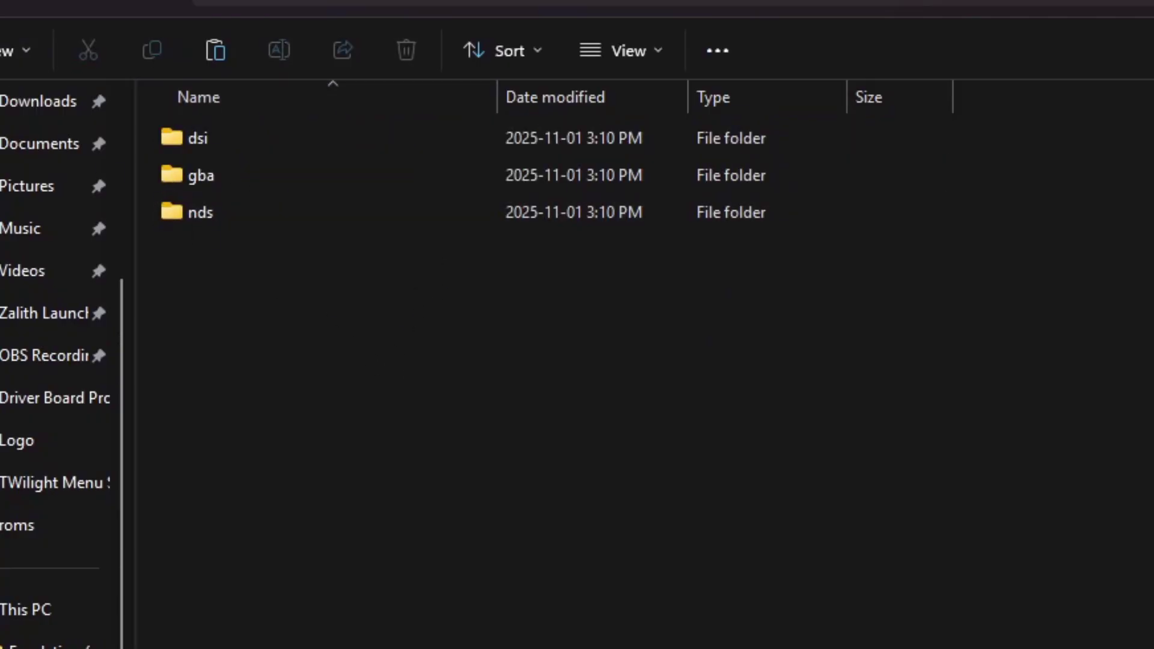
pyautogui.hotkey('alt', 'Left')
# Copy the _nds and roms folders from AddOn-VirtualConsole in Downloads to the root of USB Drive (F:).
pyautogui.click(226, 13)
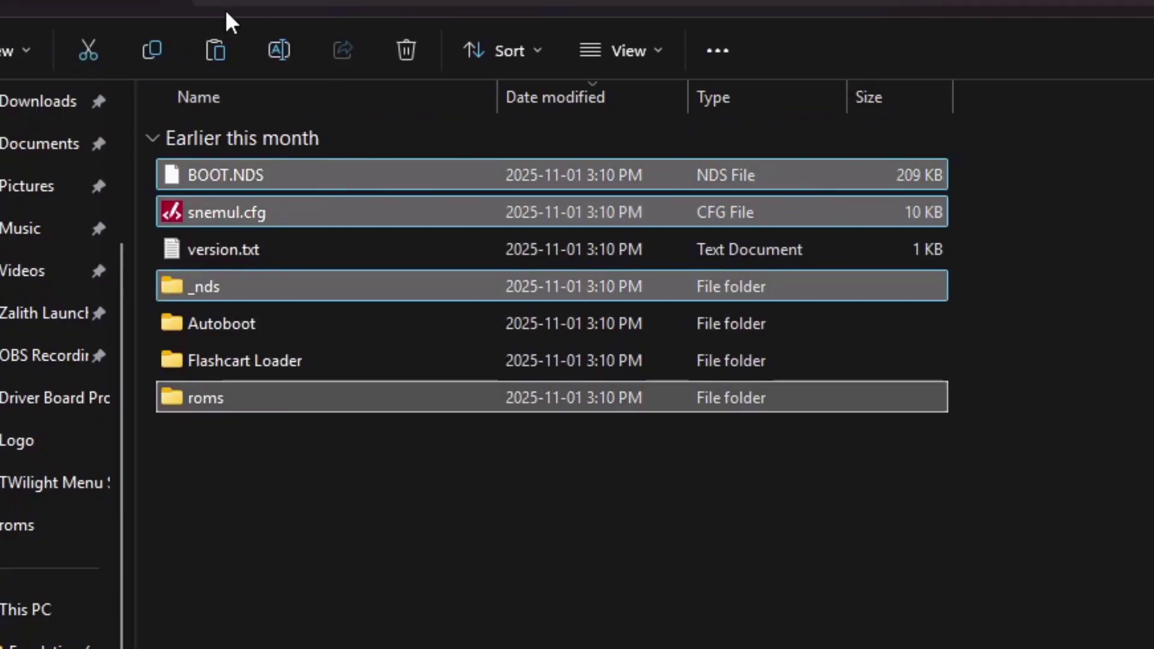
pyautogui.click(860, 2)
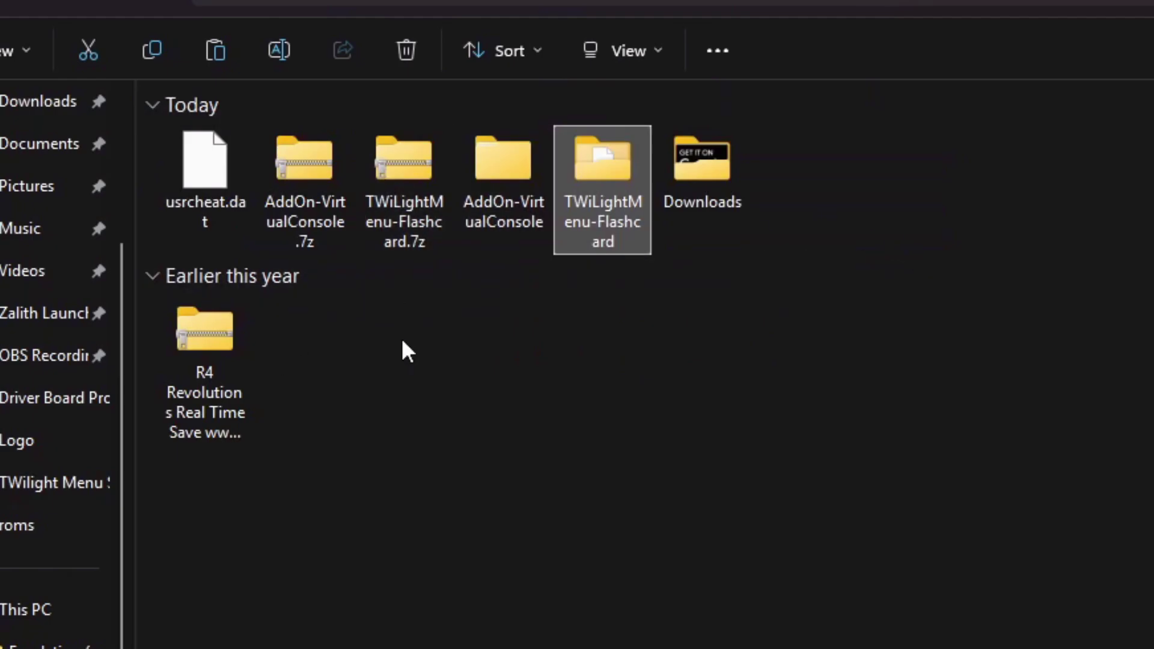
pyautogui.doubleClick(514, 191)
pyautogui.moveTo(389, 327); pyautogui.dragTo(236, 184)
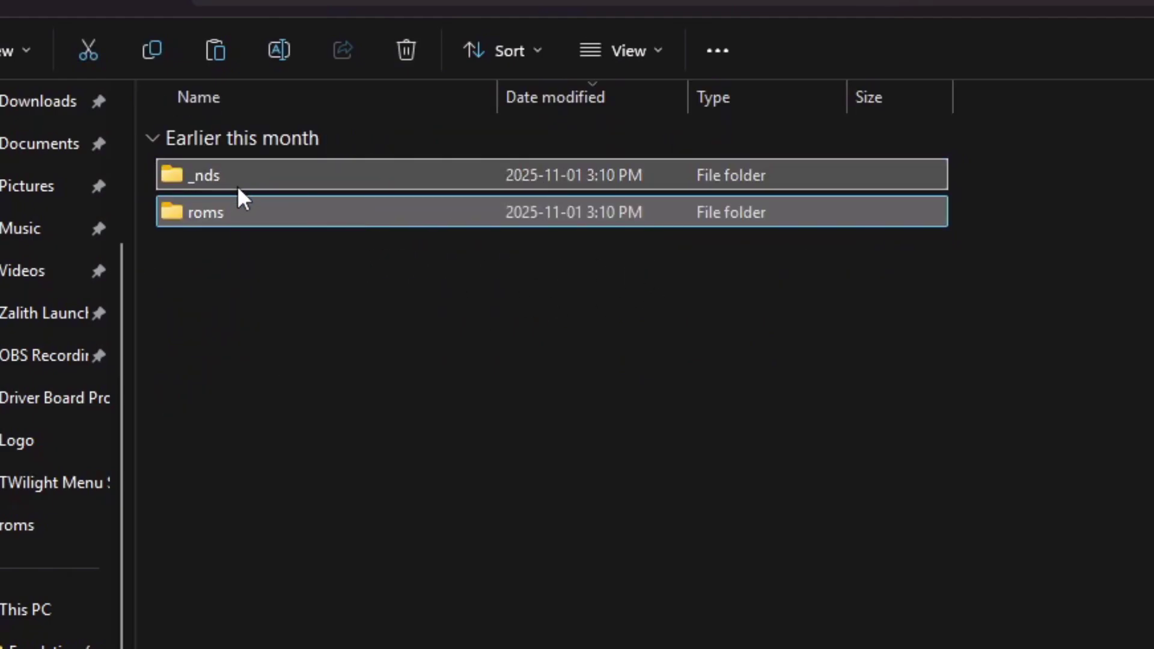
pyautogui.rightClick(293, 189)
pyautogui.click(370, 208)
pyautogui.hotkey('ctrl', 'Tab')
pyautogui.click(359, 401)
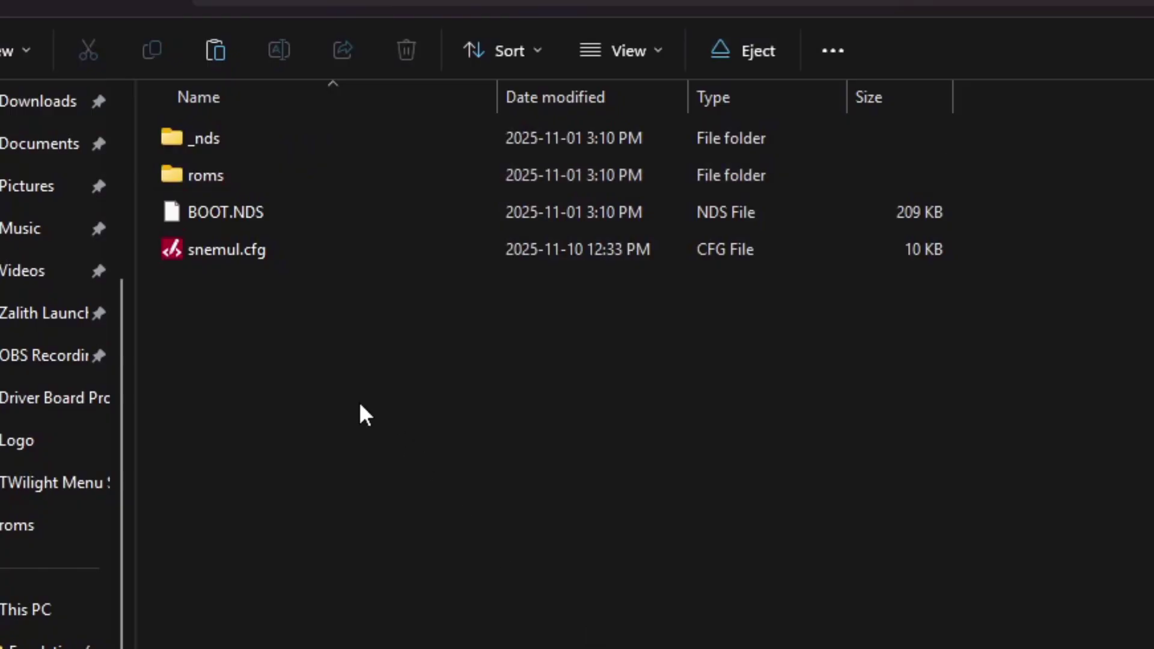
pyautogui.rightClick(361, 404)
pyautogui.click(363, 420)
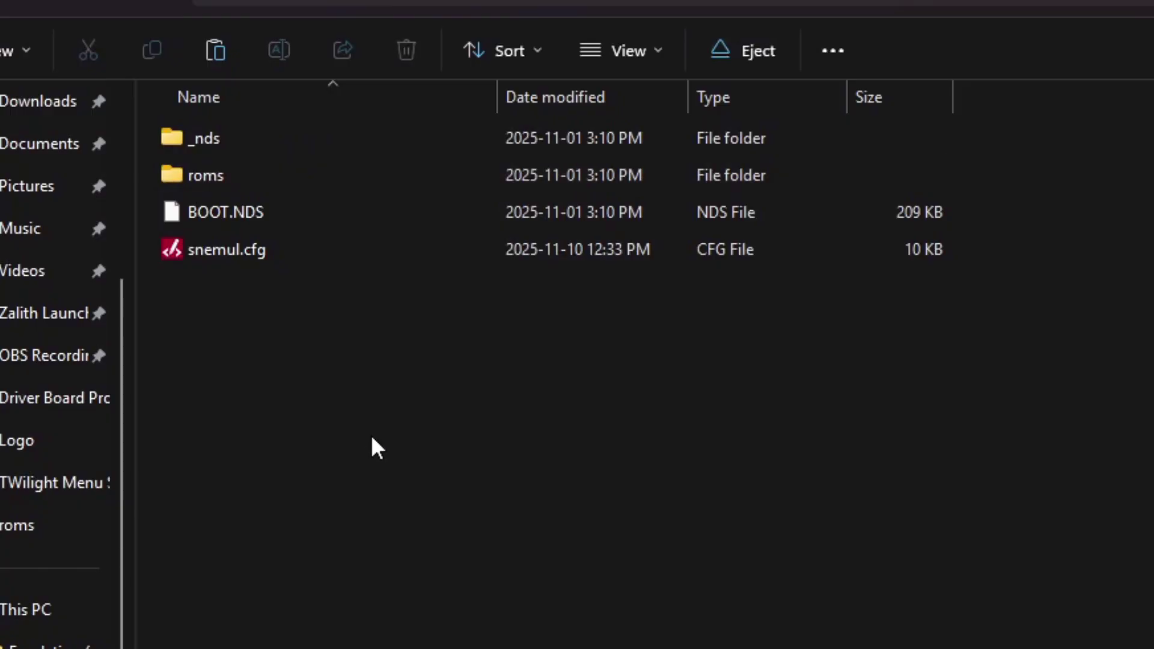
pyautogui.doubleClick(249, 175)
pyautogui.hotkey('alt', 'Left')
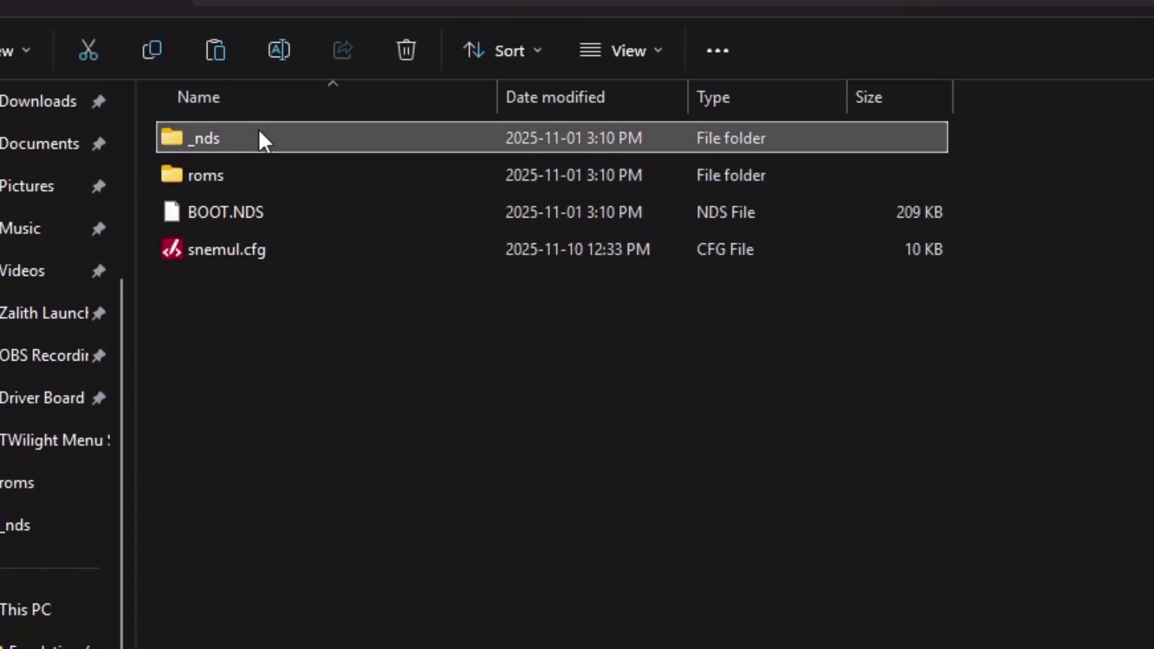
# Copy usrcheat.dat from Downloads into the extras folder under _nds and TWiLightMenu on the USB drive.
pyautogui.doubleClick(260, 138)
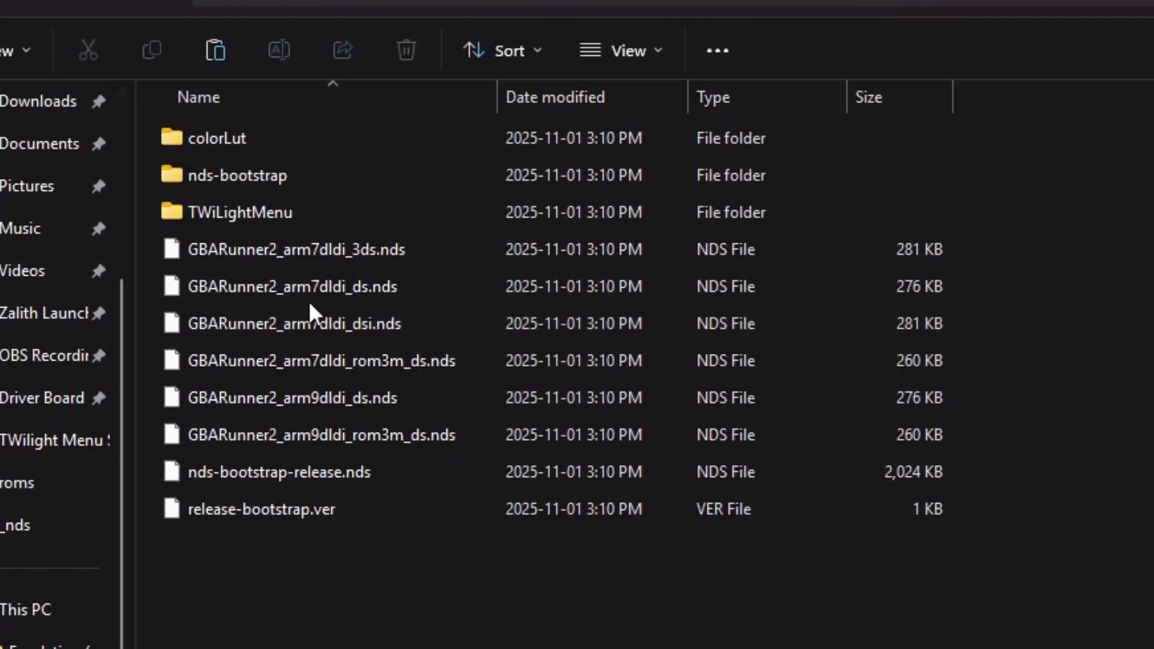
pyautogui.doubleClick(294, 208)
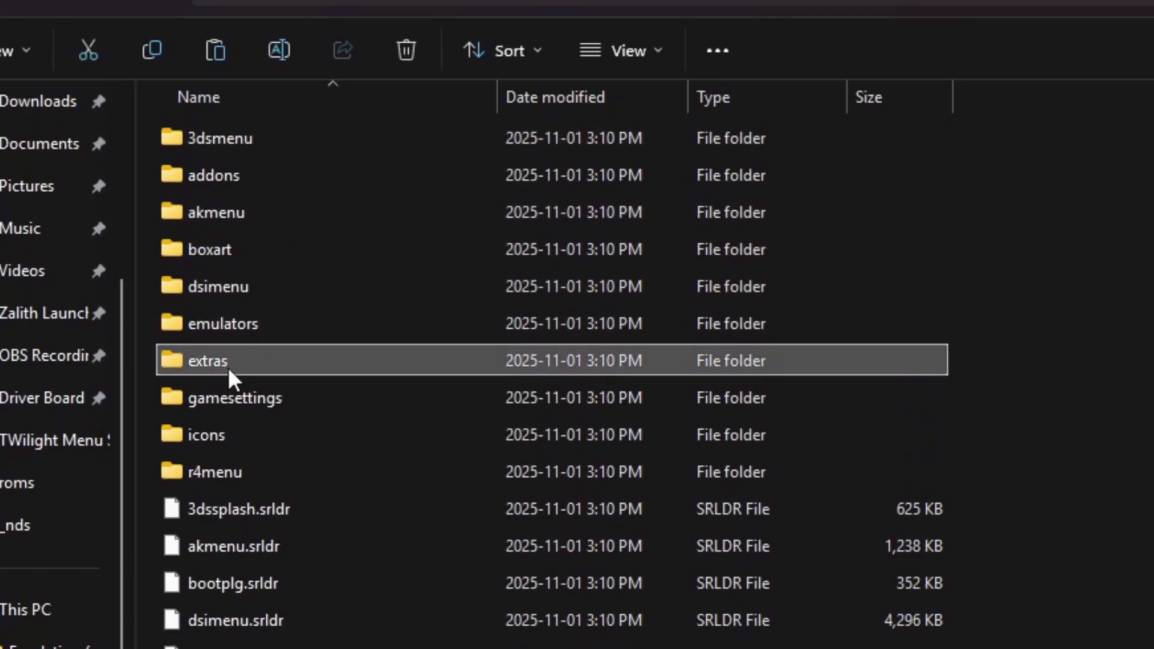
pyautogui.hotkey('alt', 'Left')
pyautogui.hotkey('alt', 'Left')
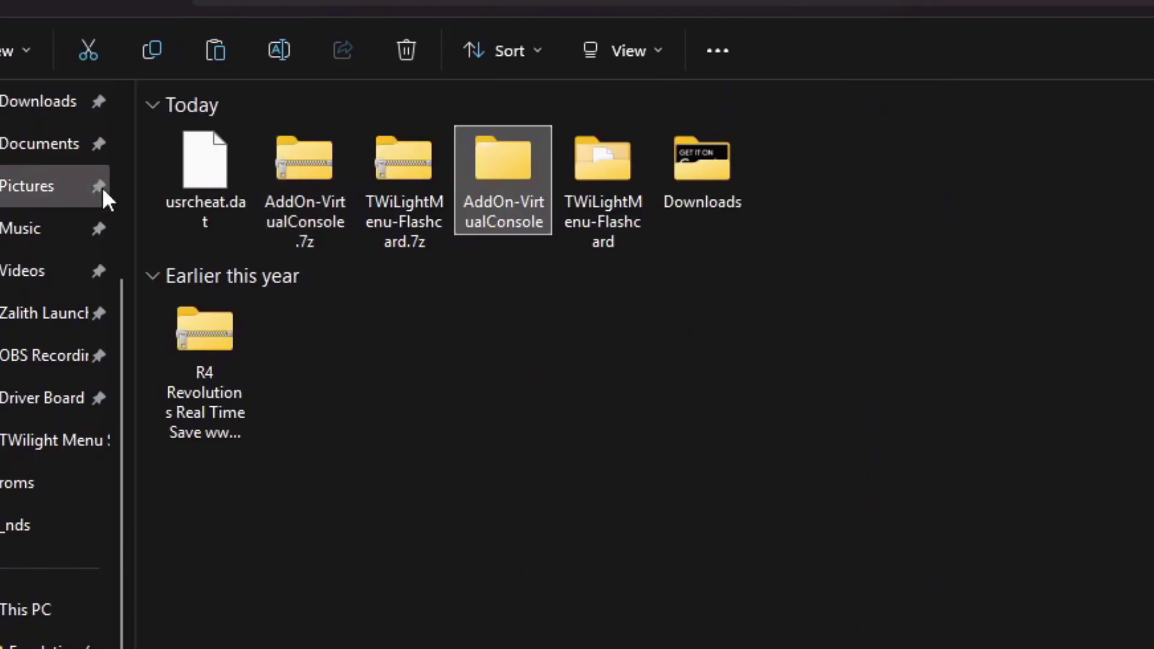
pyautogui.click(229, 171)
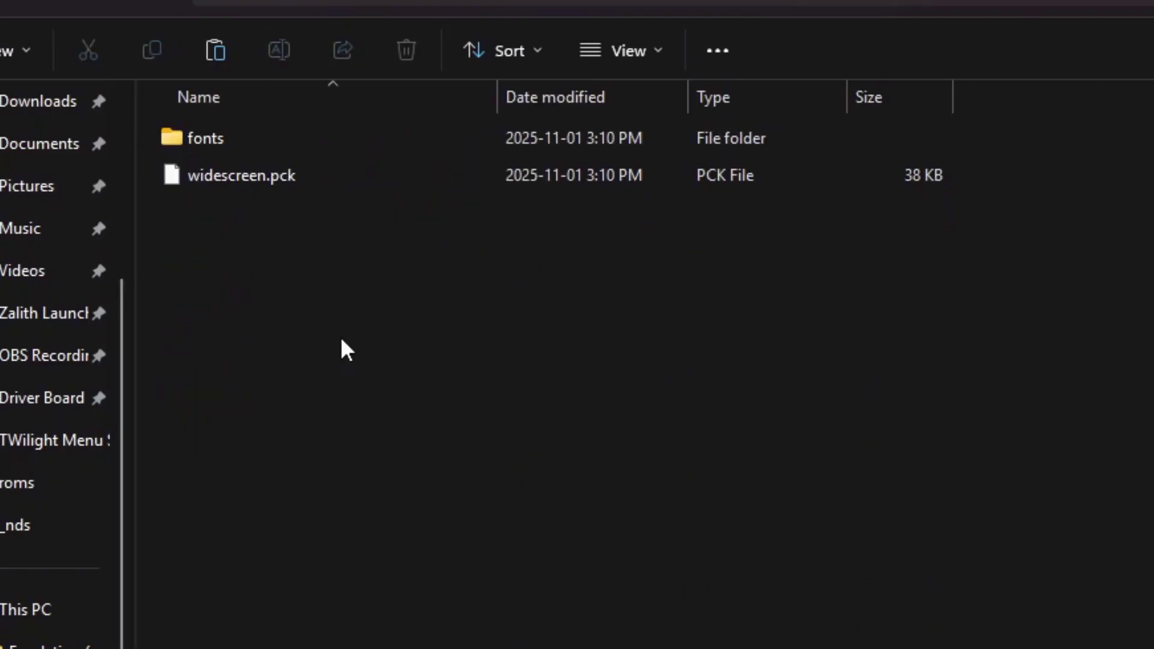
pyautogui.hotkey('ctrl', 'v')
pyautogui.hotkey('alt', 'Left')
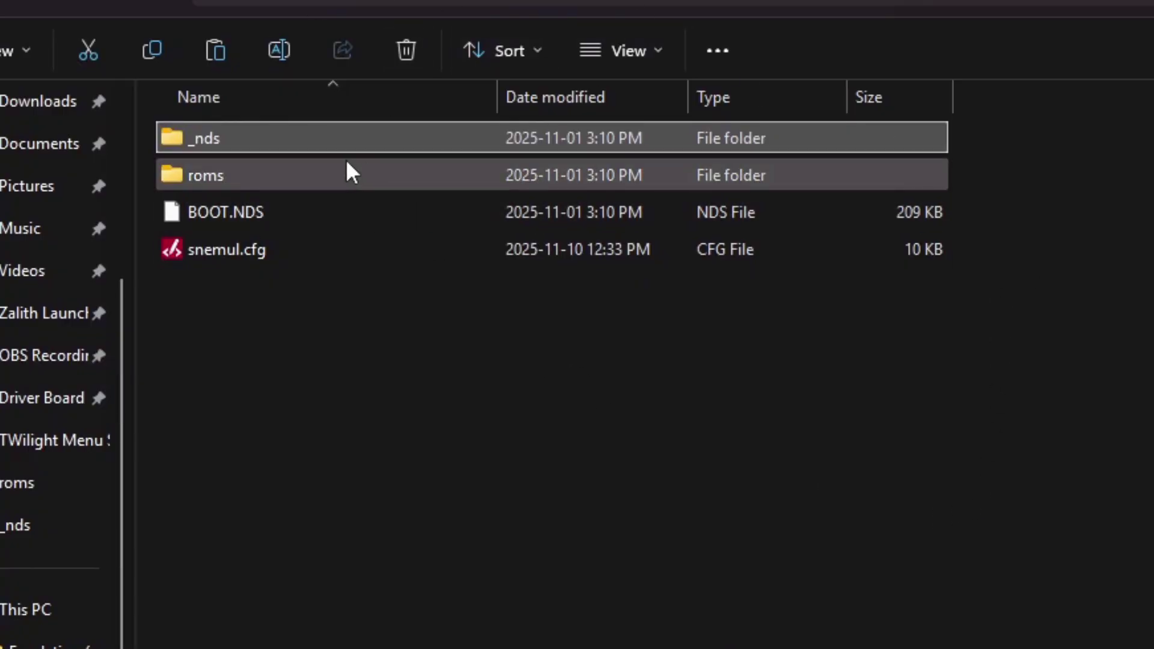
# Open the Ace3DS+ folder within the Autoboot folder of the extracted TWiLightMenu-Flashcard package.
pyautogui.click(344, 348)
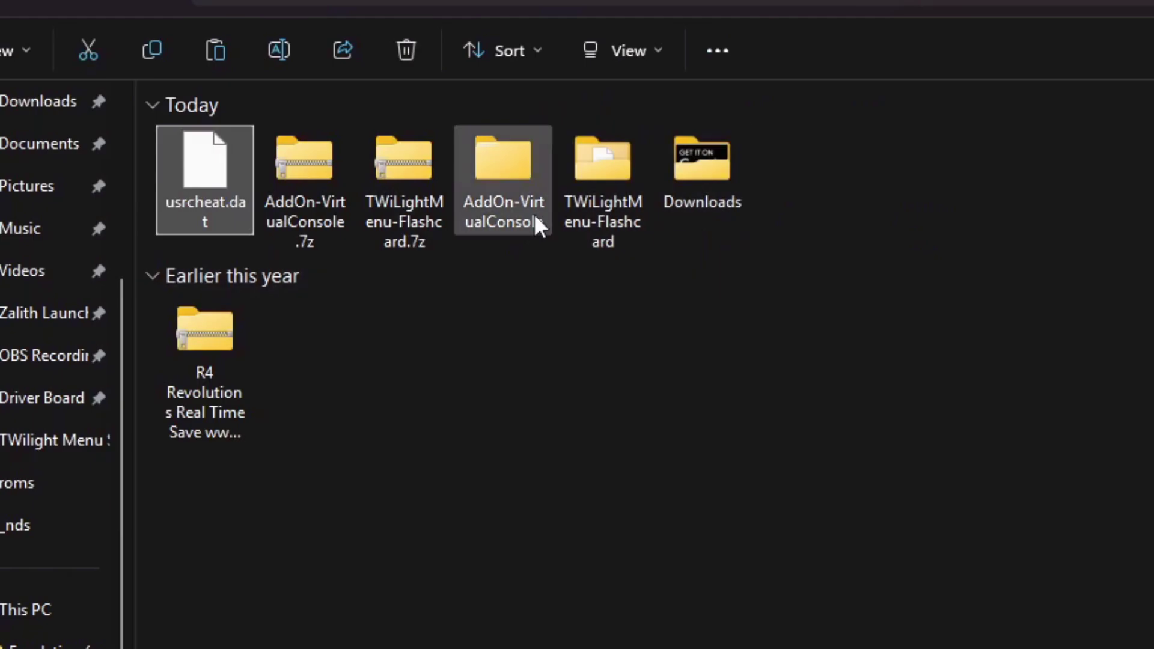
pyautogui.doubleClick(616, 176)
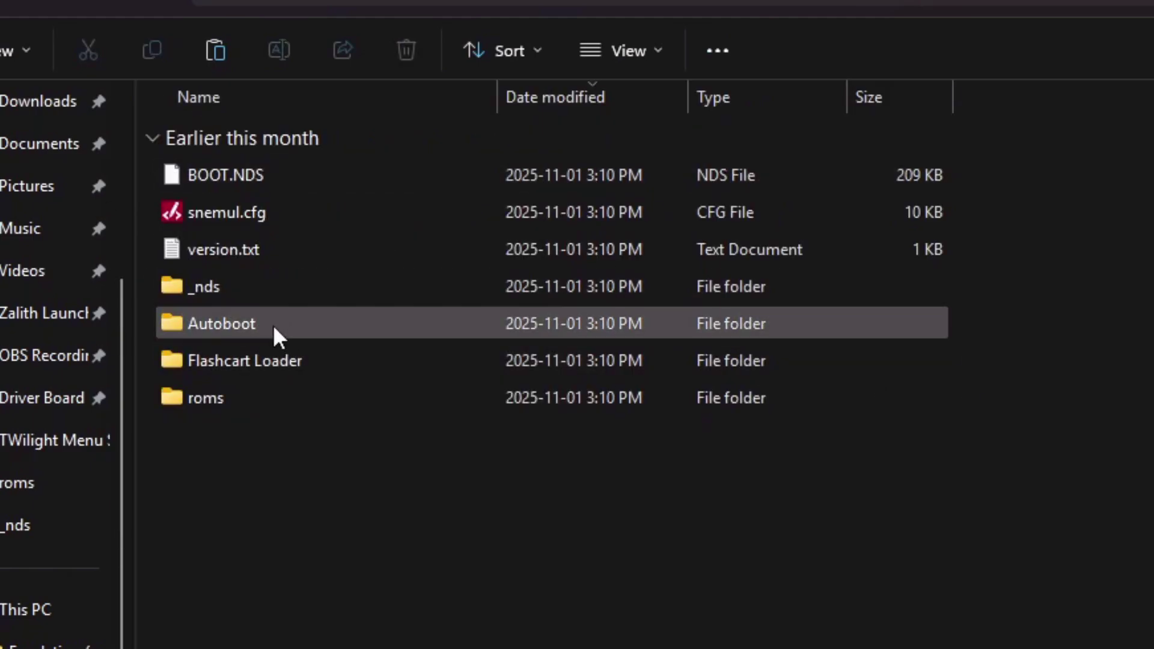
pyautogui.moveTo(273, 325)
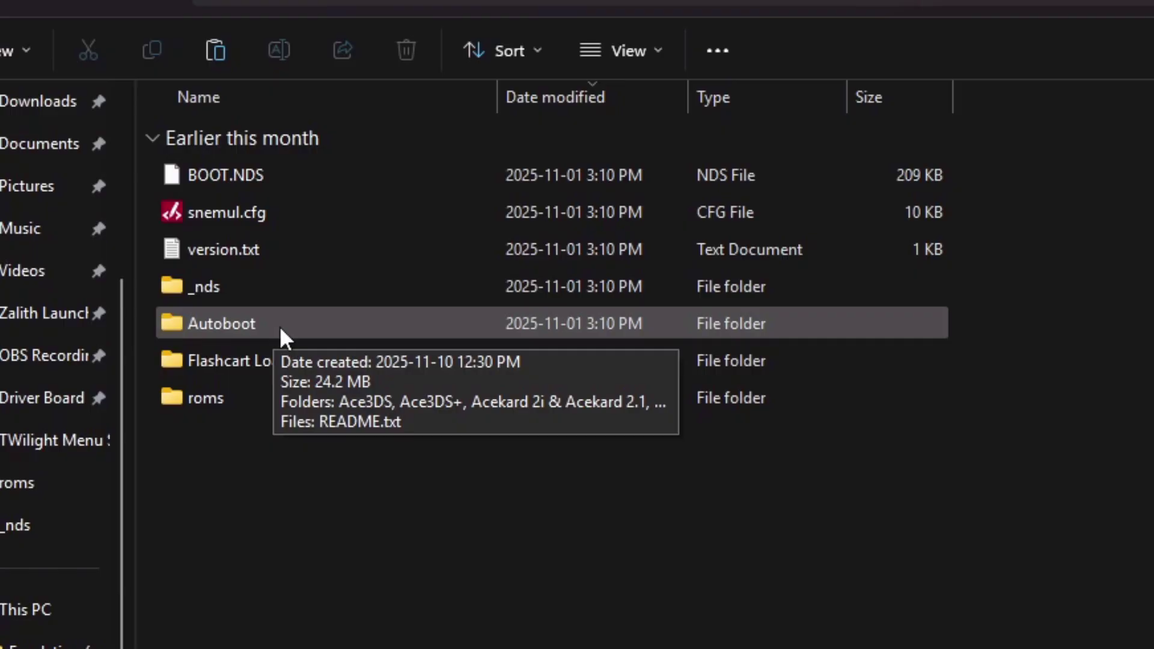
pyautogui.doubleClick(290, 326)
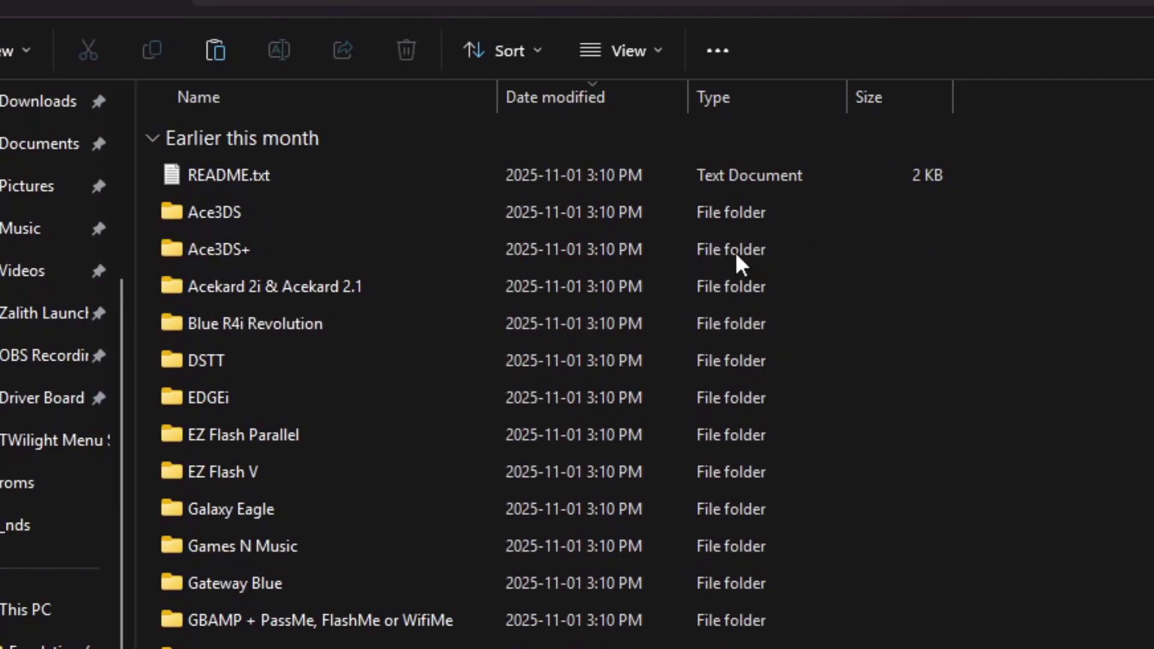
pyautogui.click(358, 250)
pyautogui.moveTo(344, 248)
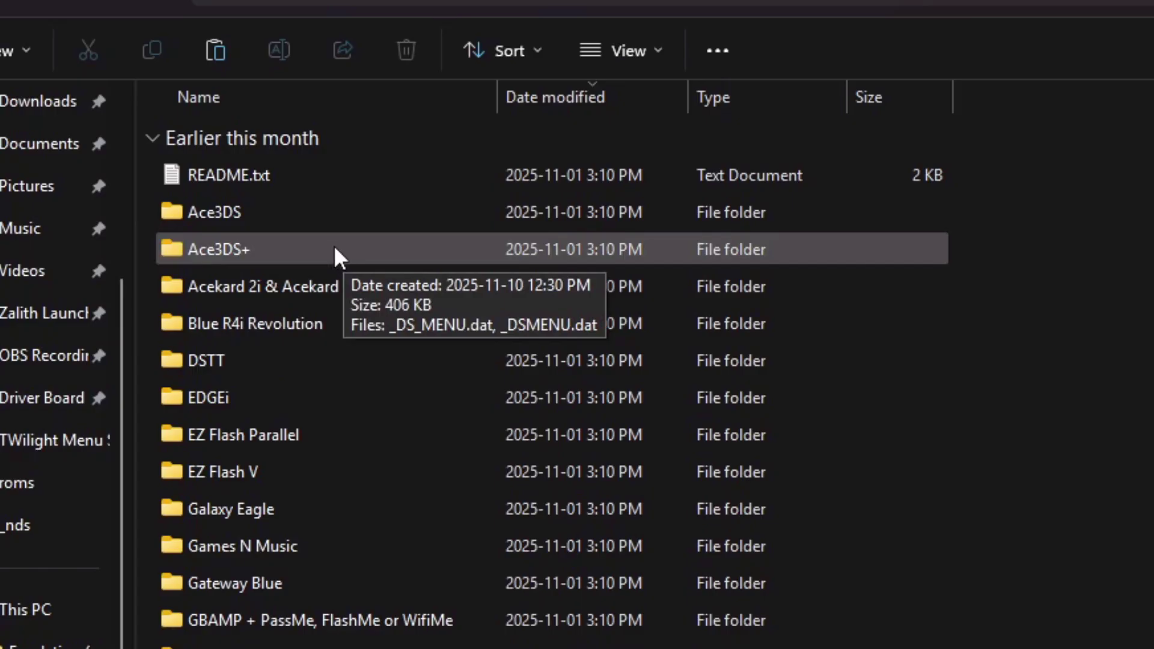
pyautogui.click(333, 245)
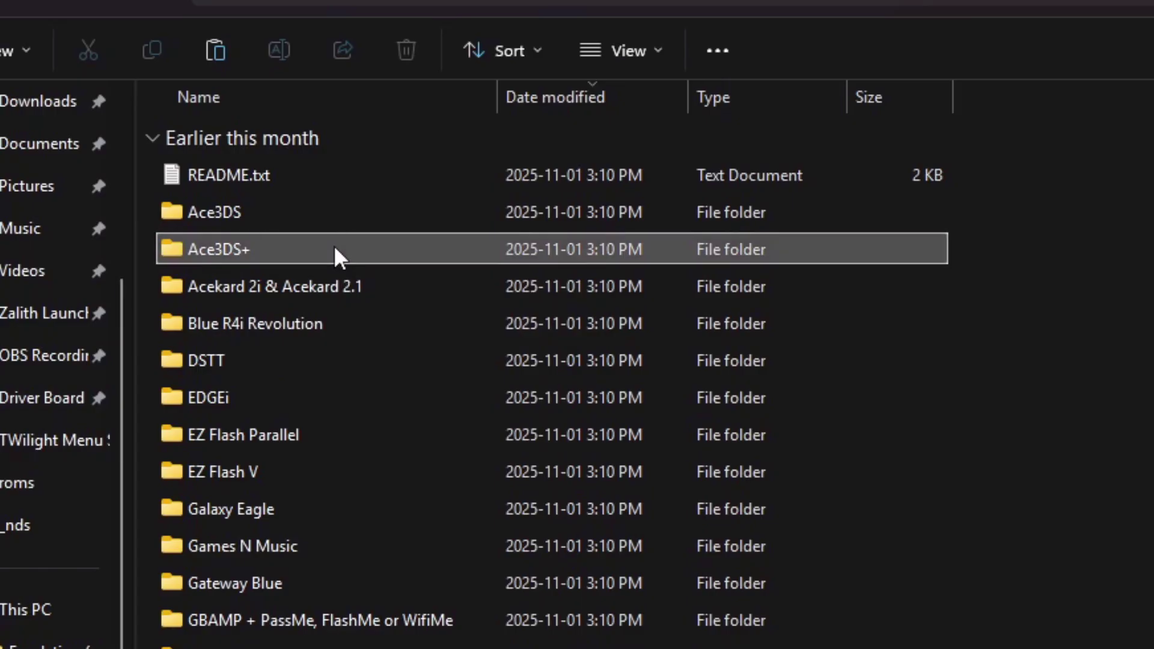
pyautogui.doubleClick(334, 244)
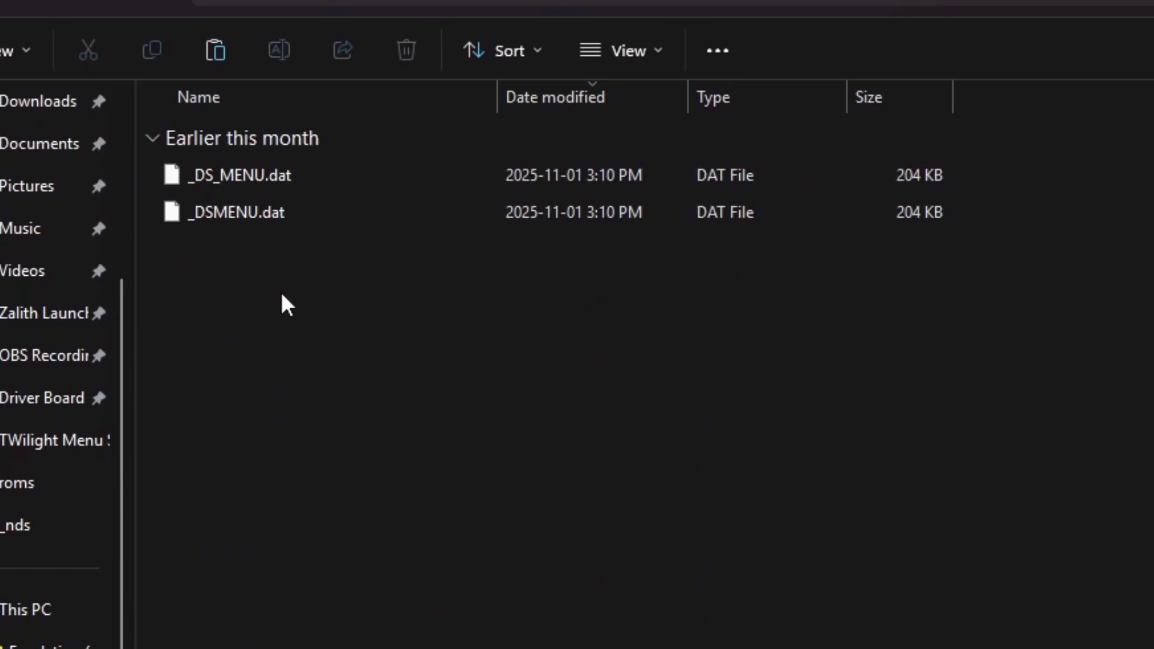
# Copy _DS_MENU.dat and _DSMENU.dat to the root of USB Drive (F:).
pyautogui.moveTo(311, 311); pyautogui.dragTo(250, 175)
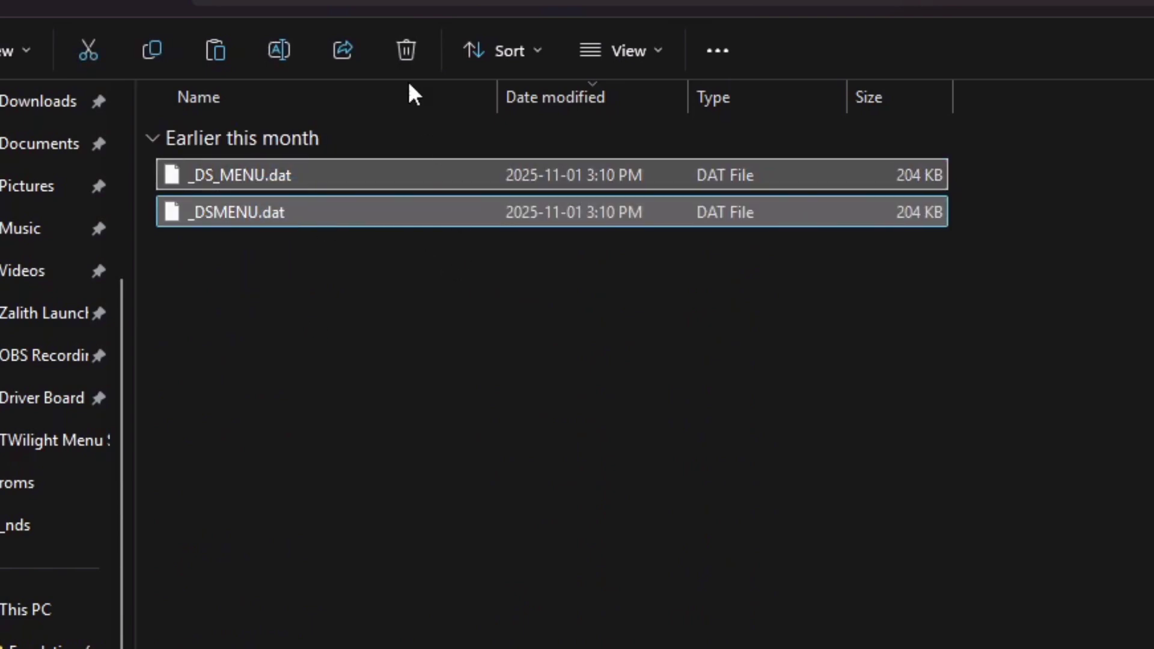
pyautogui.rightClick(313, 171)
pyautogui.click(415, 208)
pyautogui.click(363, 21)
pyautogui.rightClick(245, 458)
pyautogui.click(277, 494)
# Copy wfwd.dat and the _wfwd folder from R4iLS inside Flashcart Loader to the root of USB Drive (F:).
pyautogui.click(950, 4)
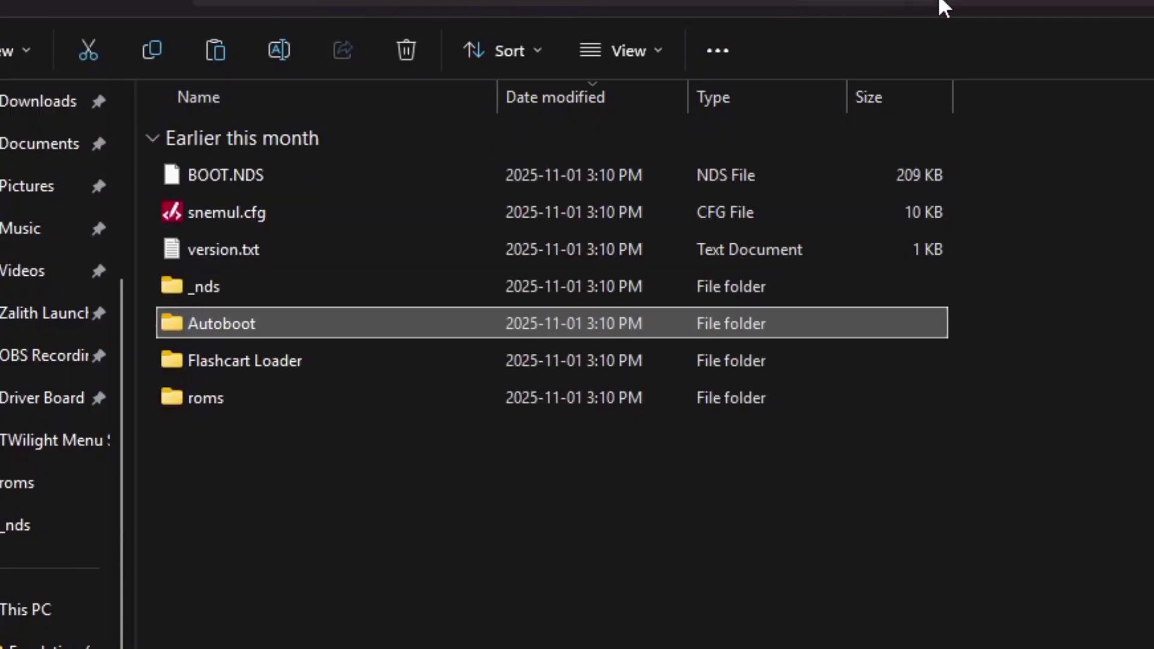
pyautogui.doubleClick(280, 363)
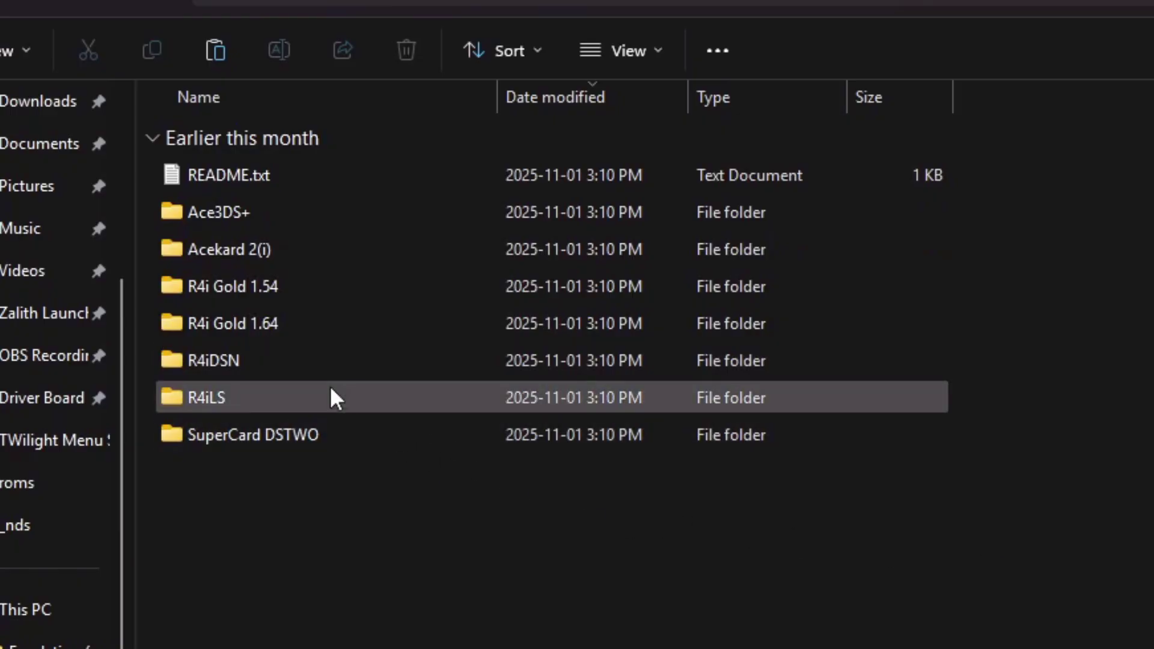
pyautogui.doubleClick(259, 394)
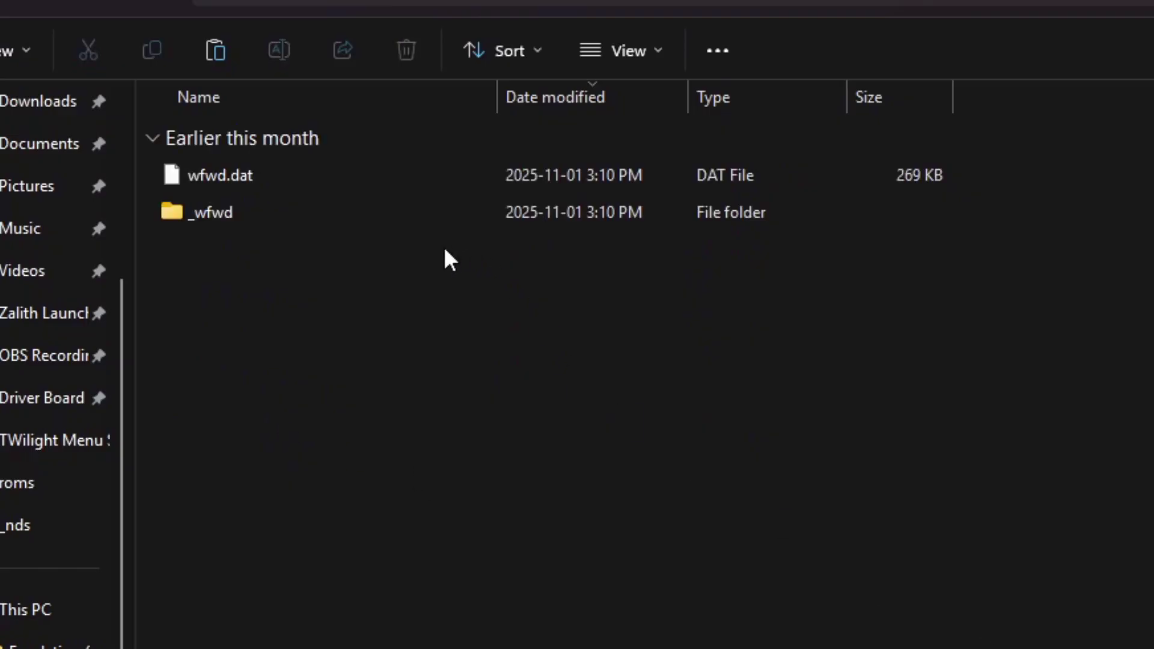
pyautogui.moveTo(382, 331); pyautogui.dragTo(248, 184)
pyautogui.rightClick(248, 184)
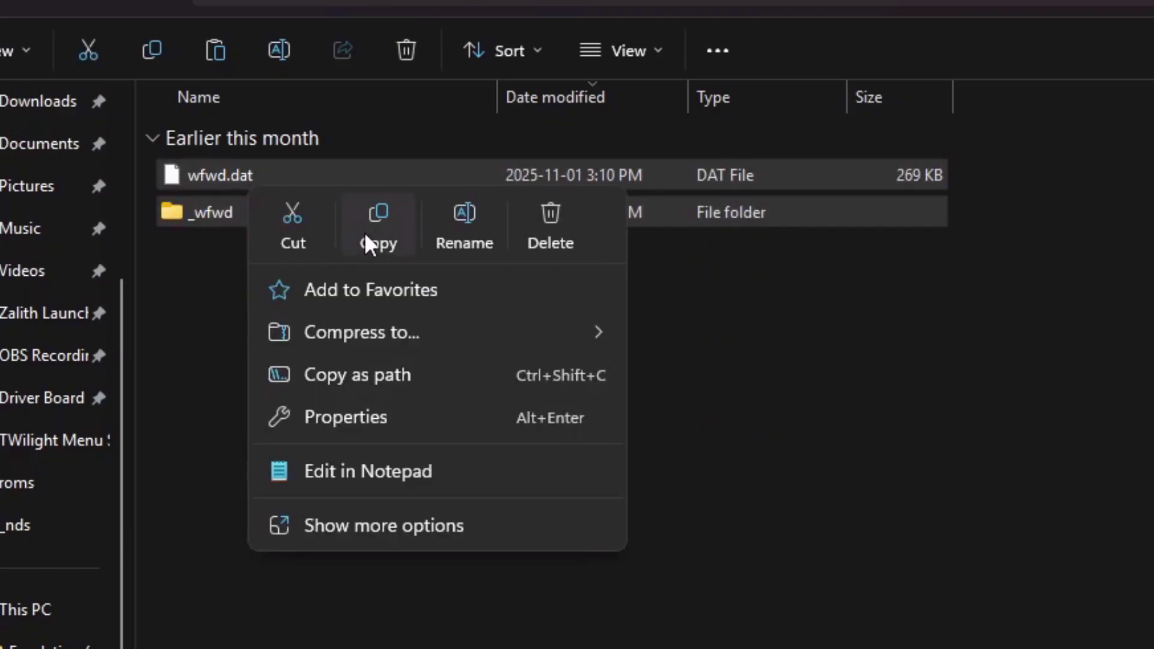
pyautogui.click(376, 232)
pyautogui.click(373, 7)
pyautogui.rightClick(370, 525)
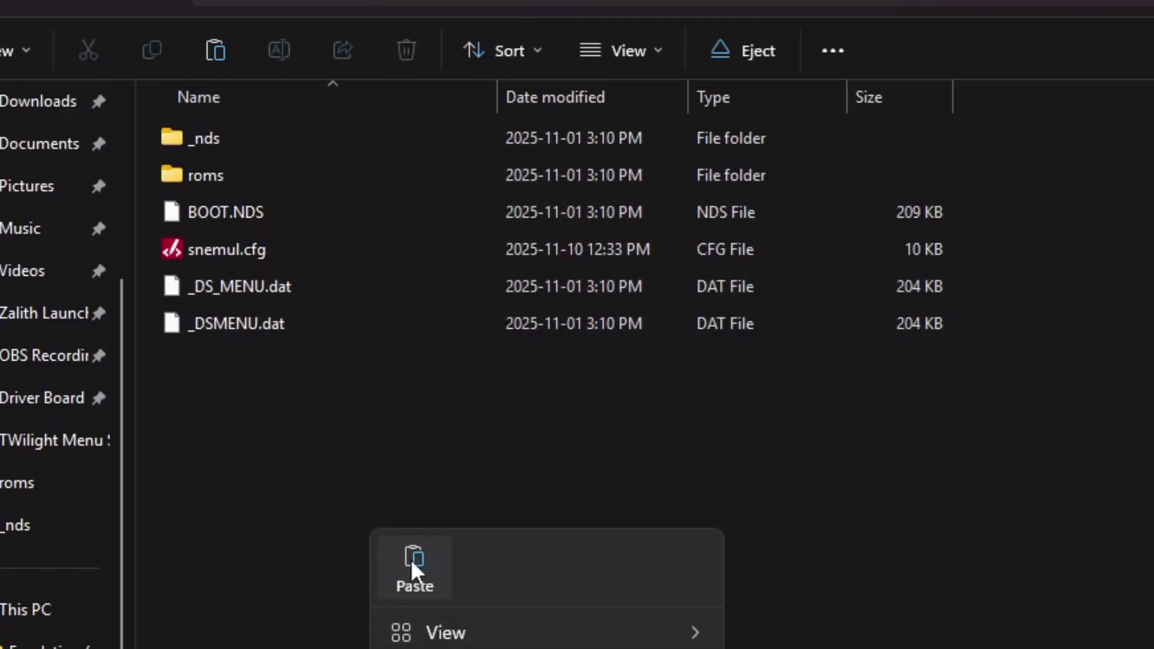
pyautogui.click(410, 556)
# Open the nds folder inside the roms folder on the USB drive.
pyautogui.doubleClick(248, 180)
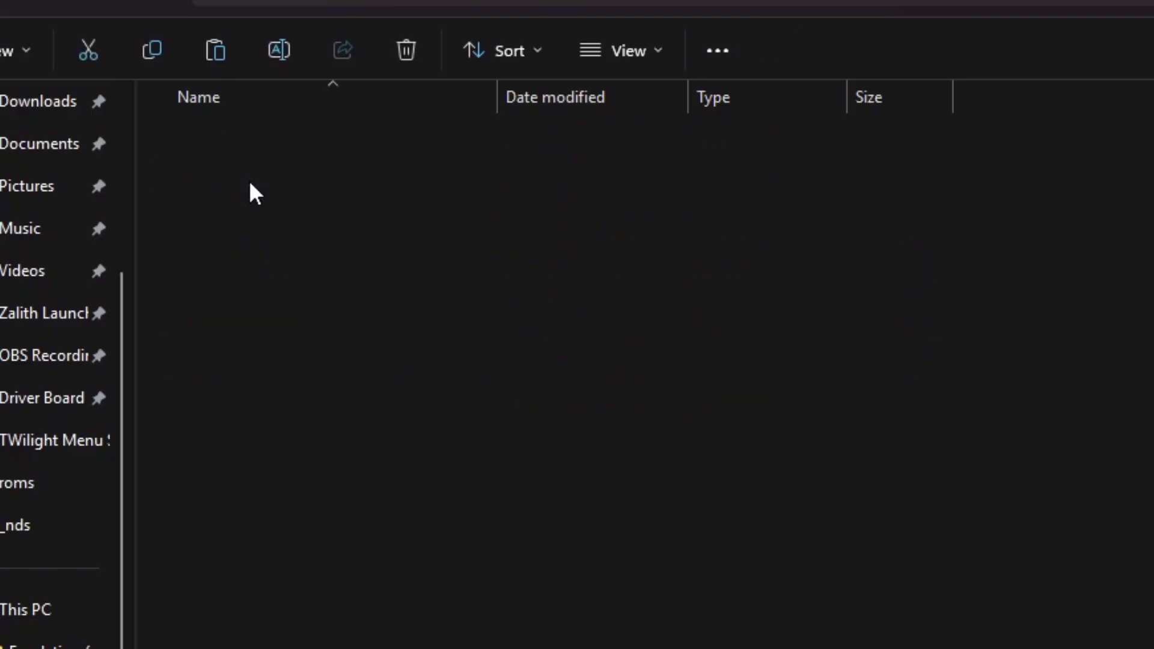
pyautogui.doubleClick(308, 543)
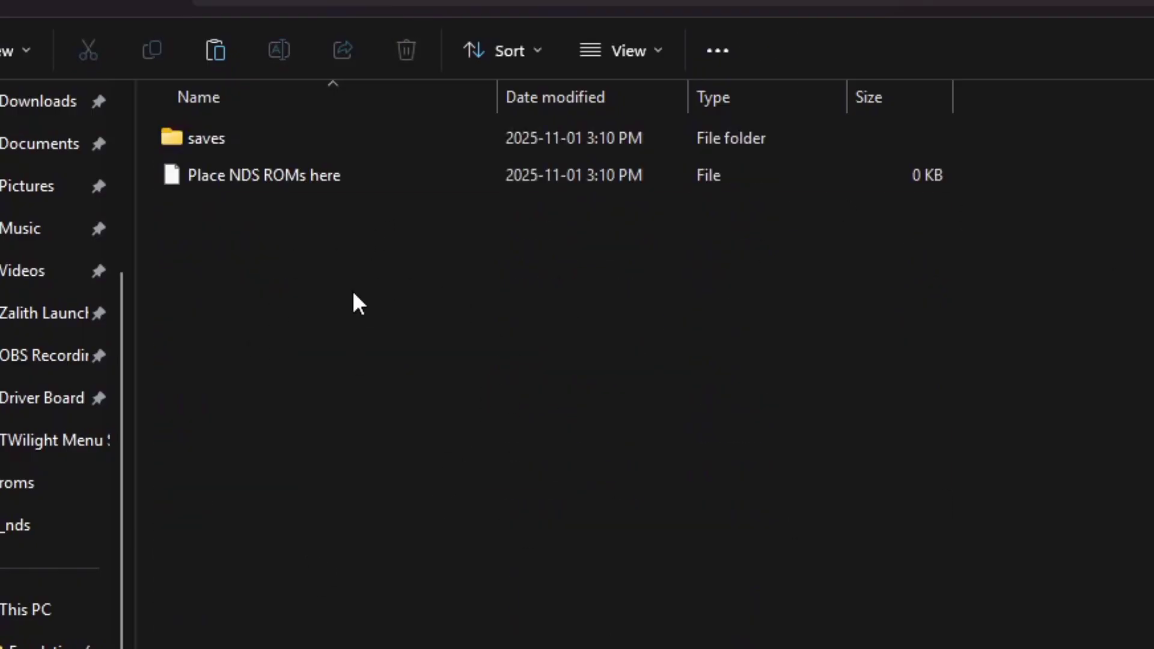
# Copy New Super Mario Bros.nds from the roms collection in the emulation folder to the nds folder inside roms on the USB drive.
pyautogui.click(216, 138)
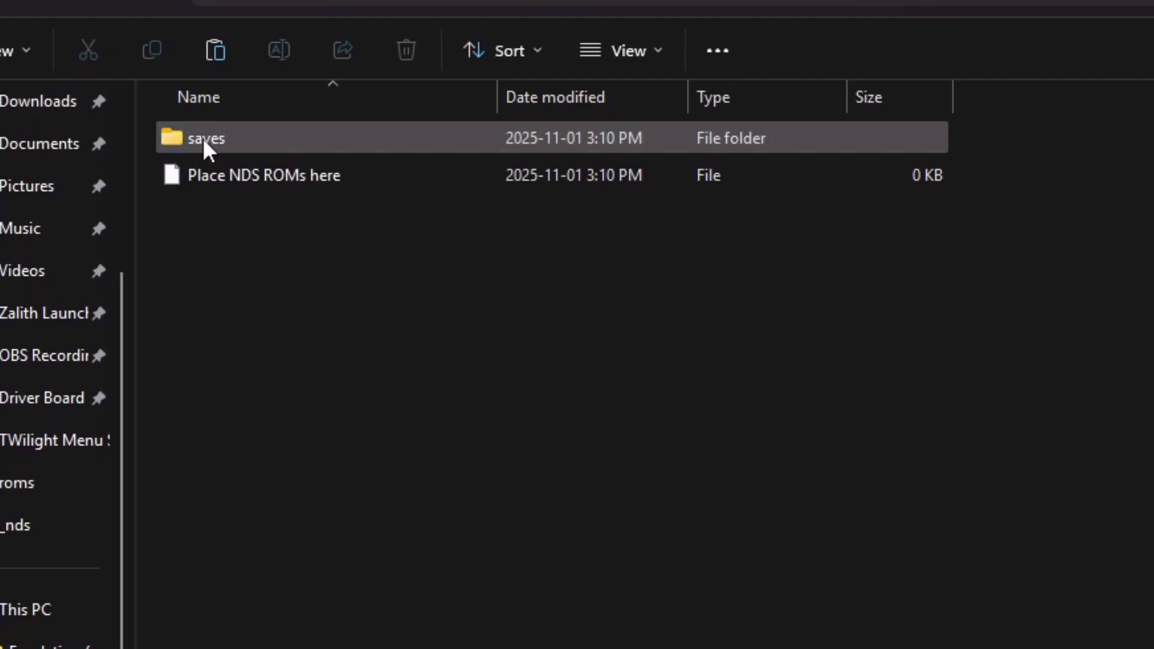
pyautogui.hotkey('alt', 'Home')
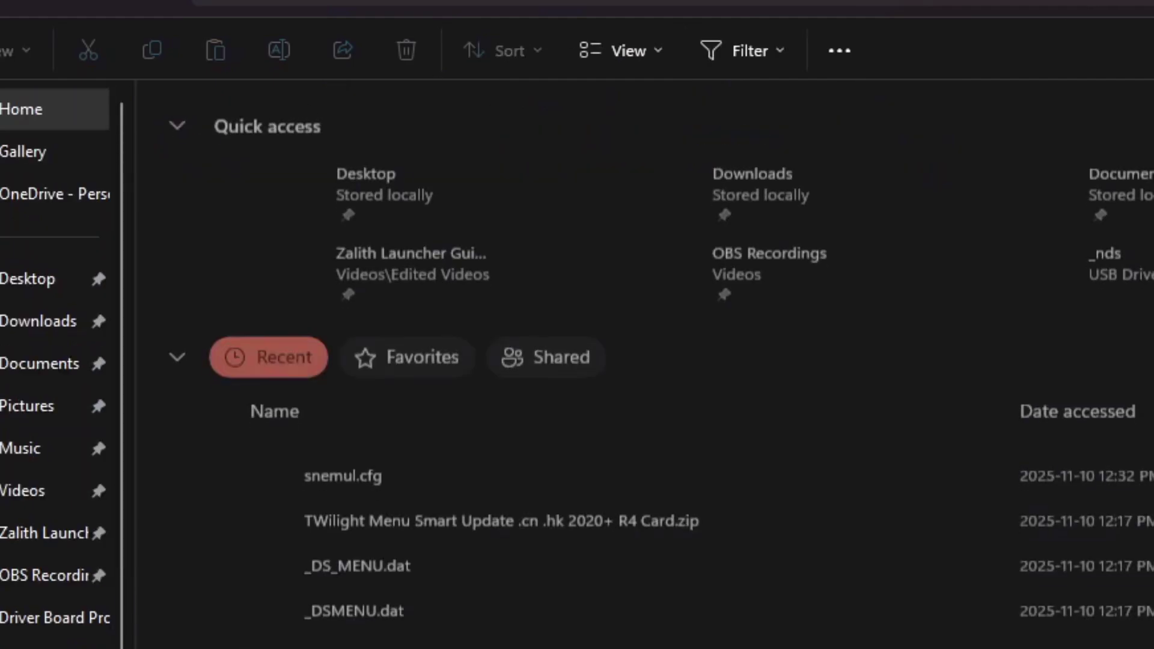
pyautogui.hotkey('alt', 'Left')
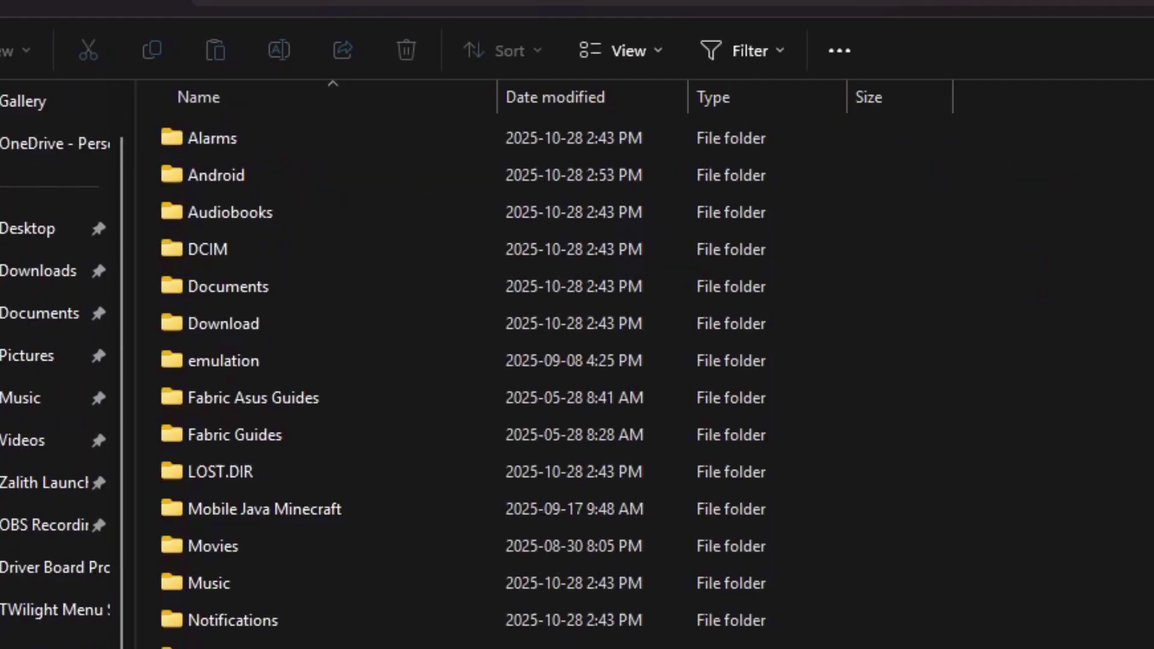
pyautogui.doubleClick(209, 373)
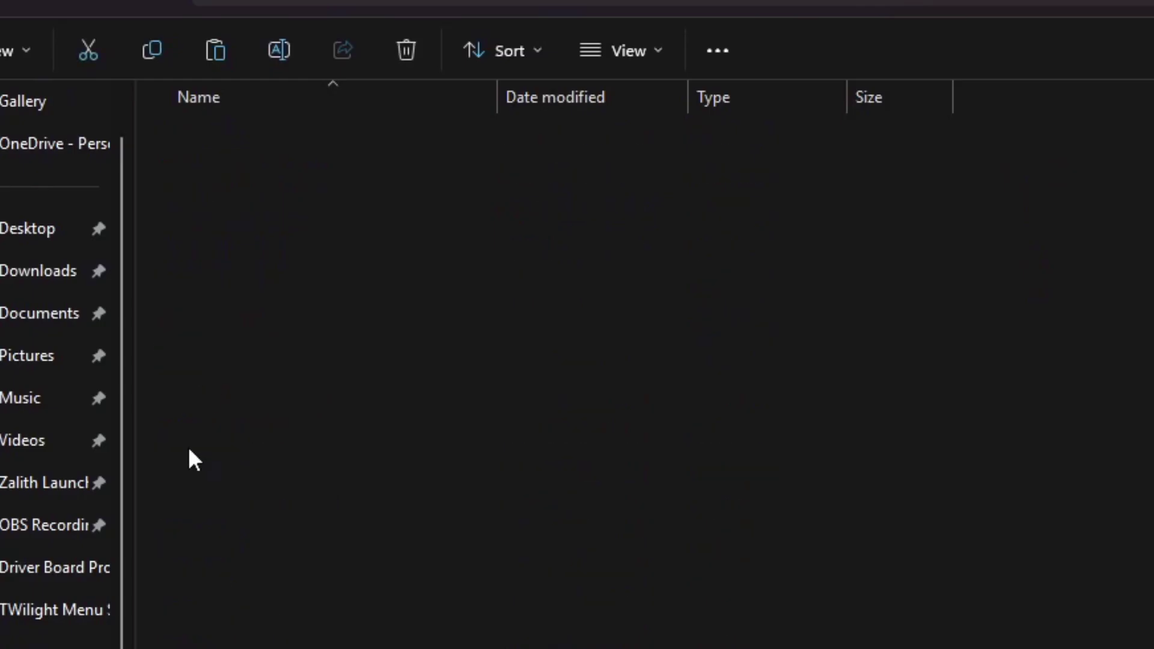
pyautogui.doubleClick(271, 499)
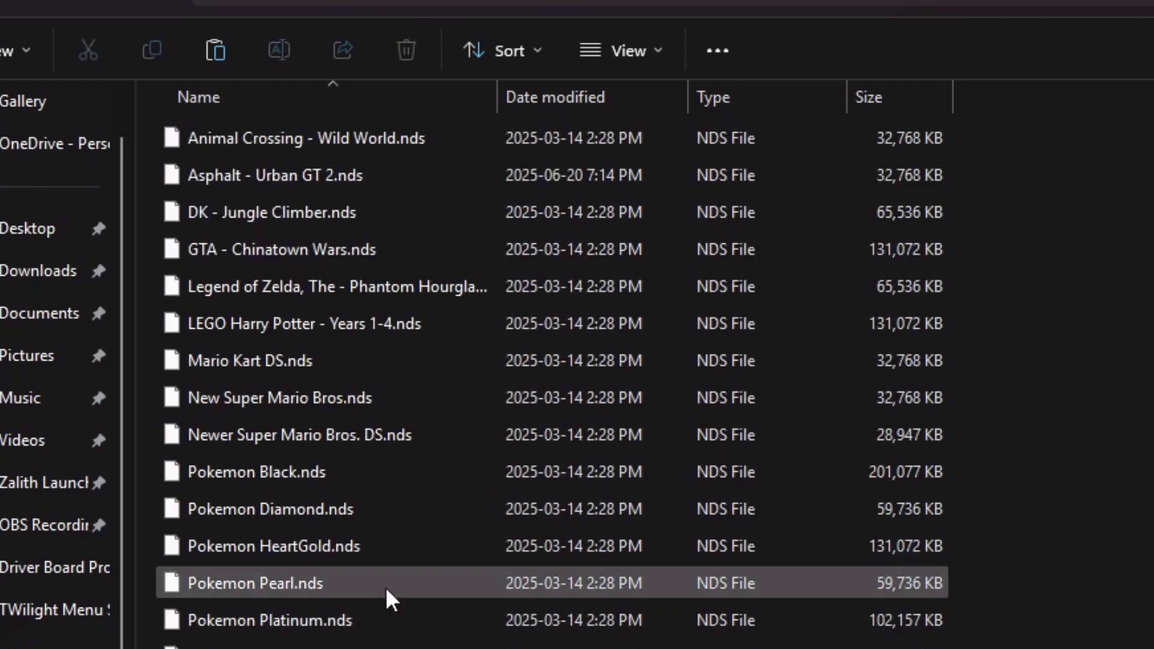
pyautogui.click(370, 399)
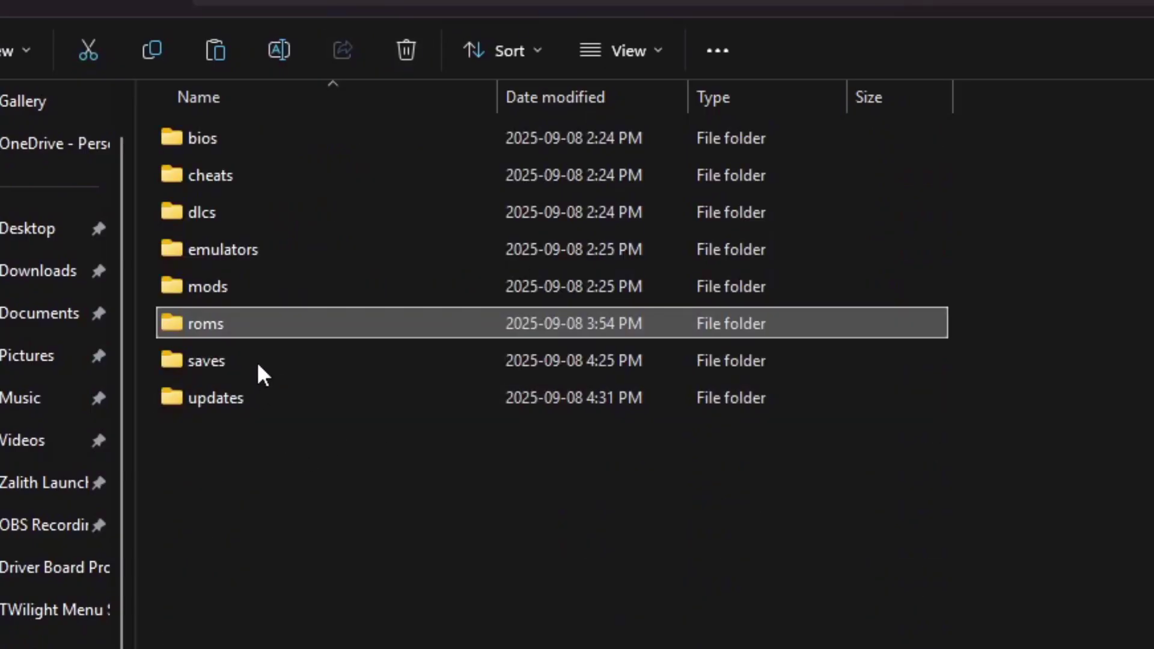
# Copy New Super Mario Bros.sav from the nds folder of the emulation saves to the saves folder inside roms/nds on the USB drive.
pyautogui.doubleClick(257, 362)
pyautogui.click(251, 359)
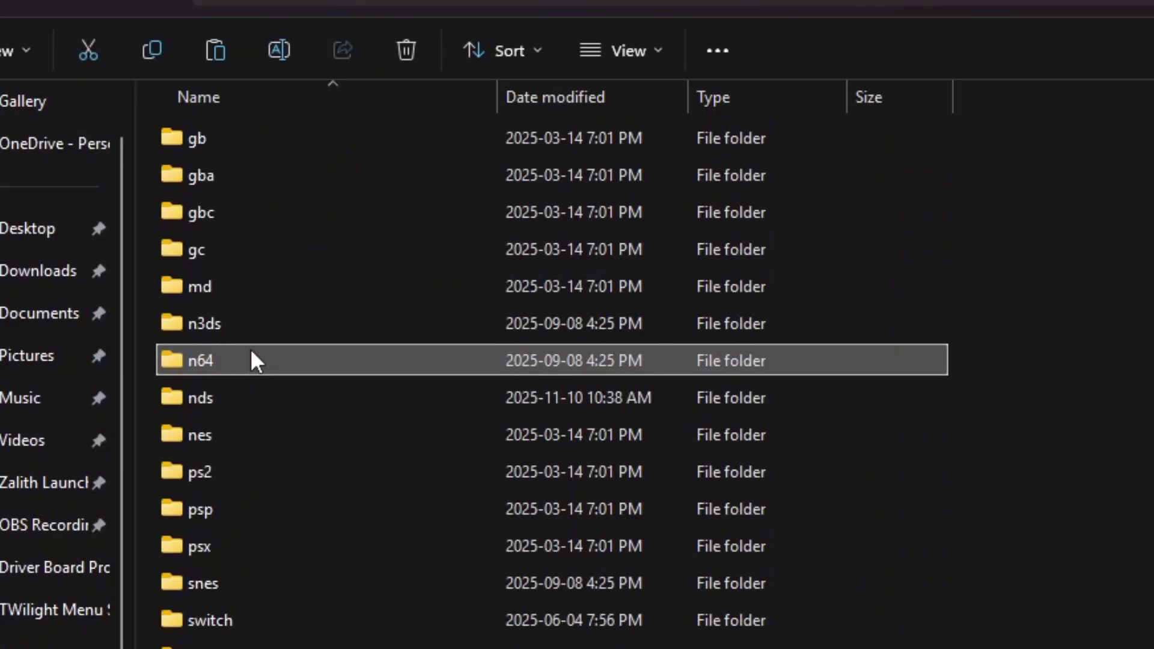
pyautogui.doubleClick(244, 405)
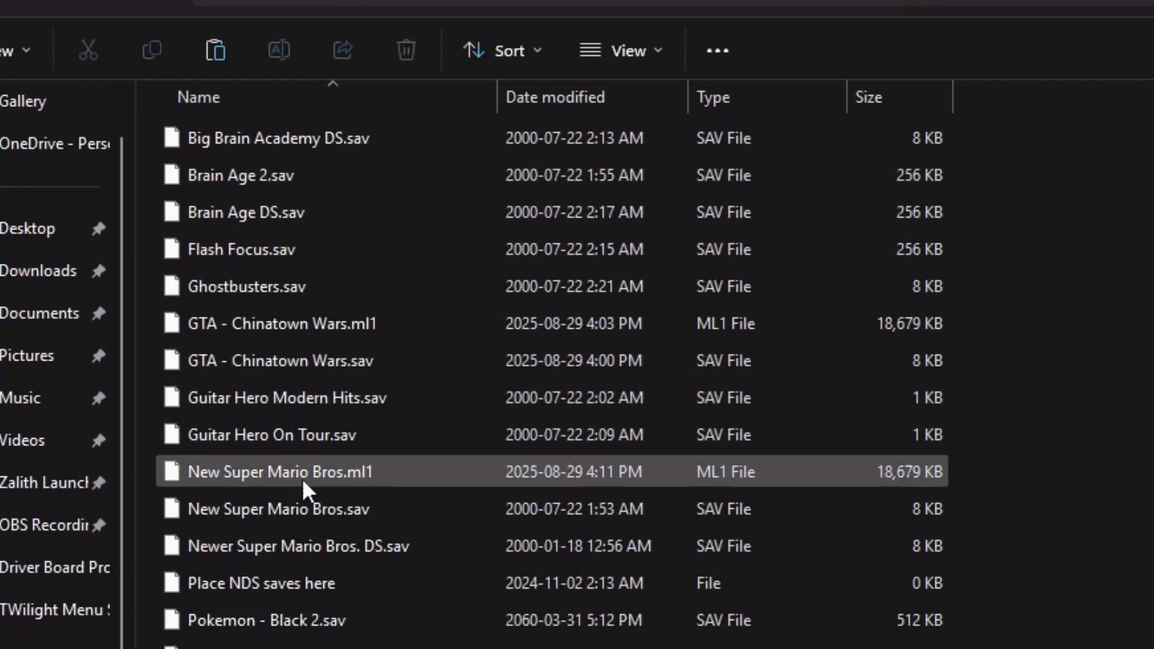
pyautogui.click(291, 506)
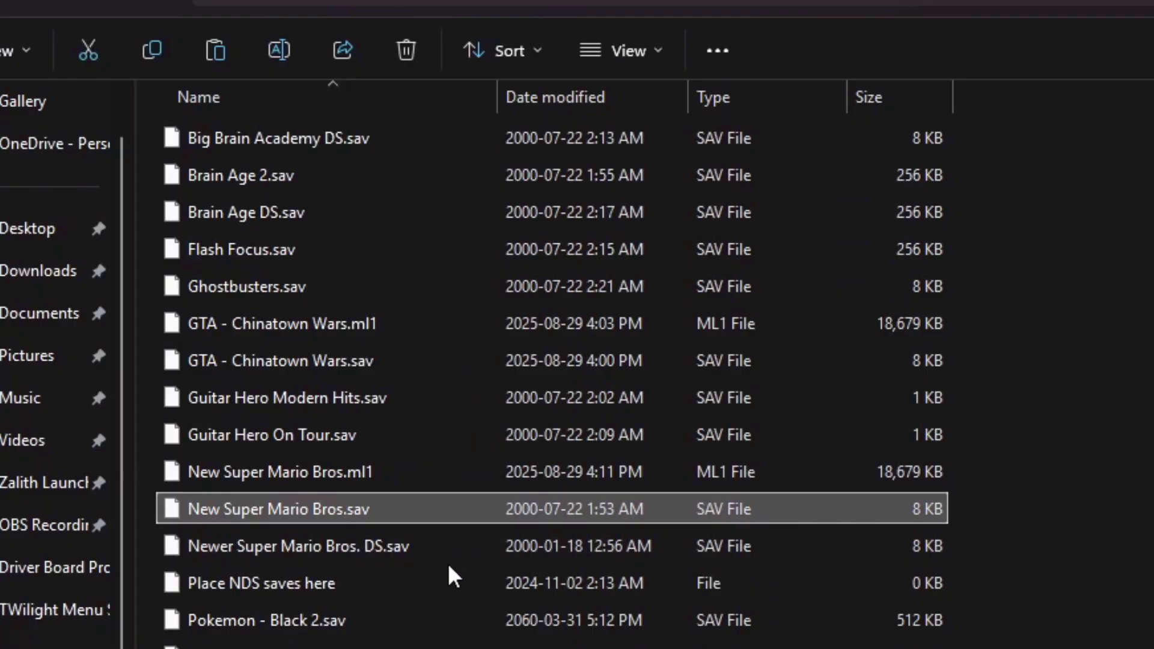
pyautogui.hotkey('alt', 'Left')
pyautogui.doubleClick(271, 143)
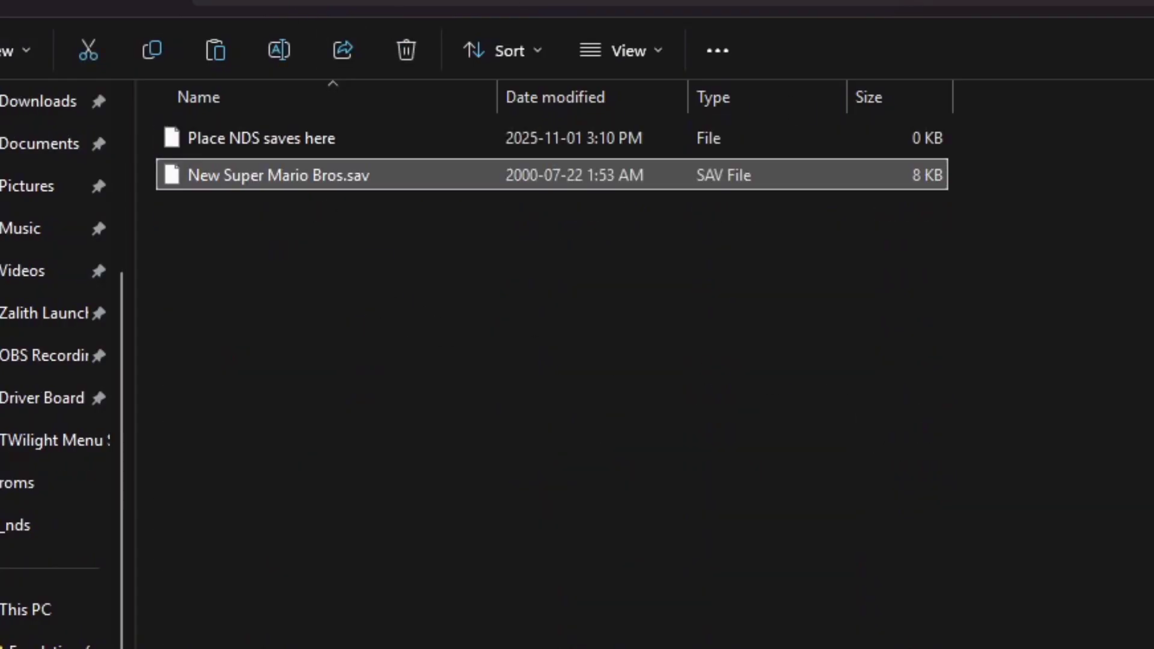
# Look at the console folders inside roms on the USB drive and check the contents of the gen folder.
pyautogui.hotkey('alt', 'Left')
pyautogui.hotkey('alt', 'Left')
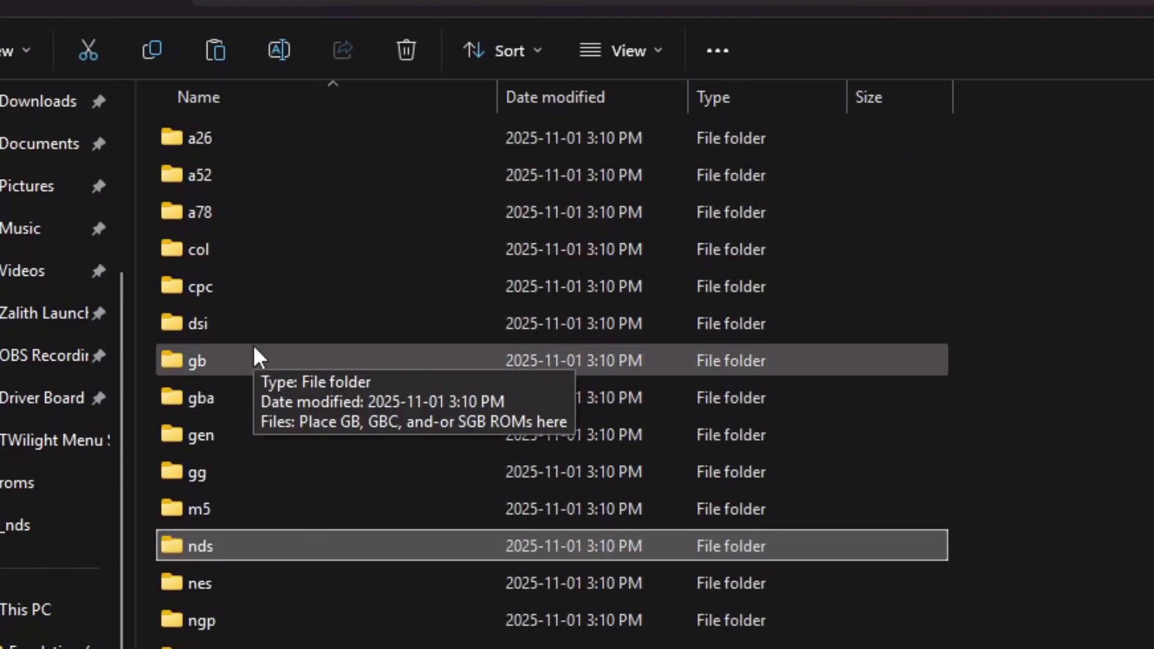
pyautogui.click(283, 475)
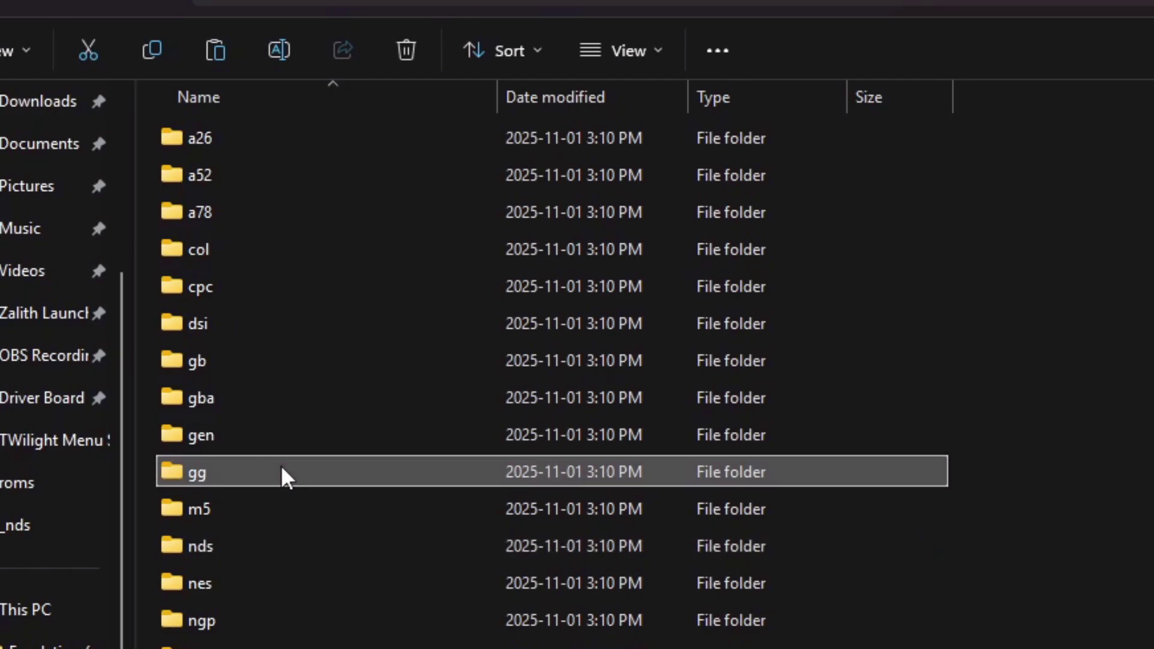
pyautogui.doubleClick(350, 438)
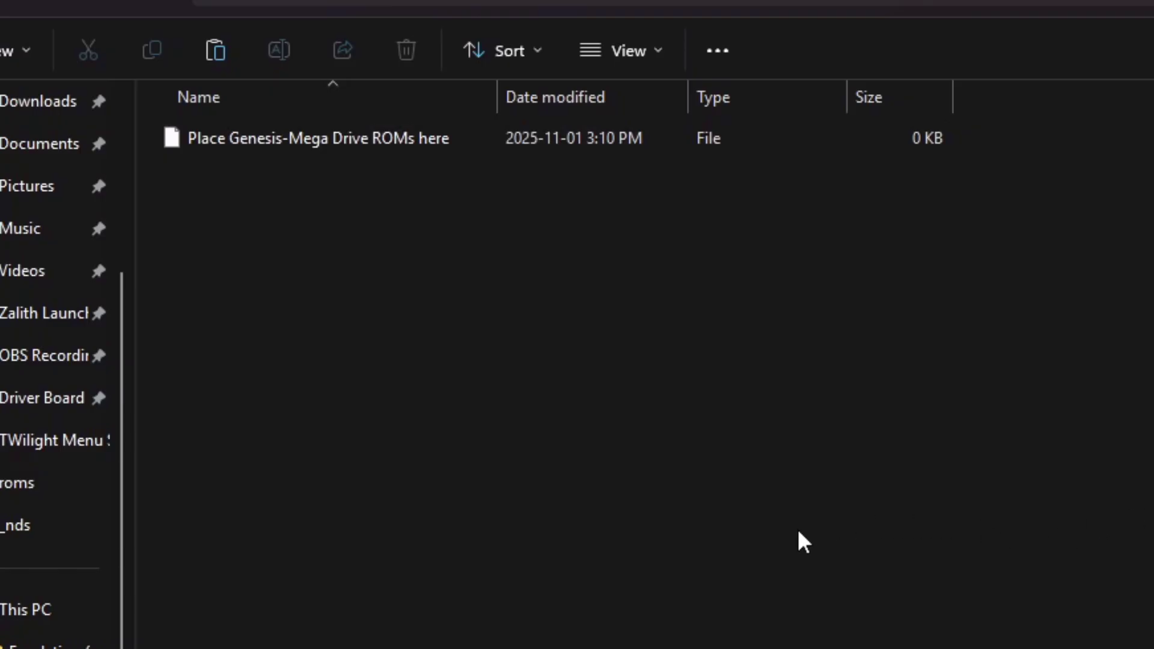
pyautogui.hotkey('alt', 'Left')
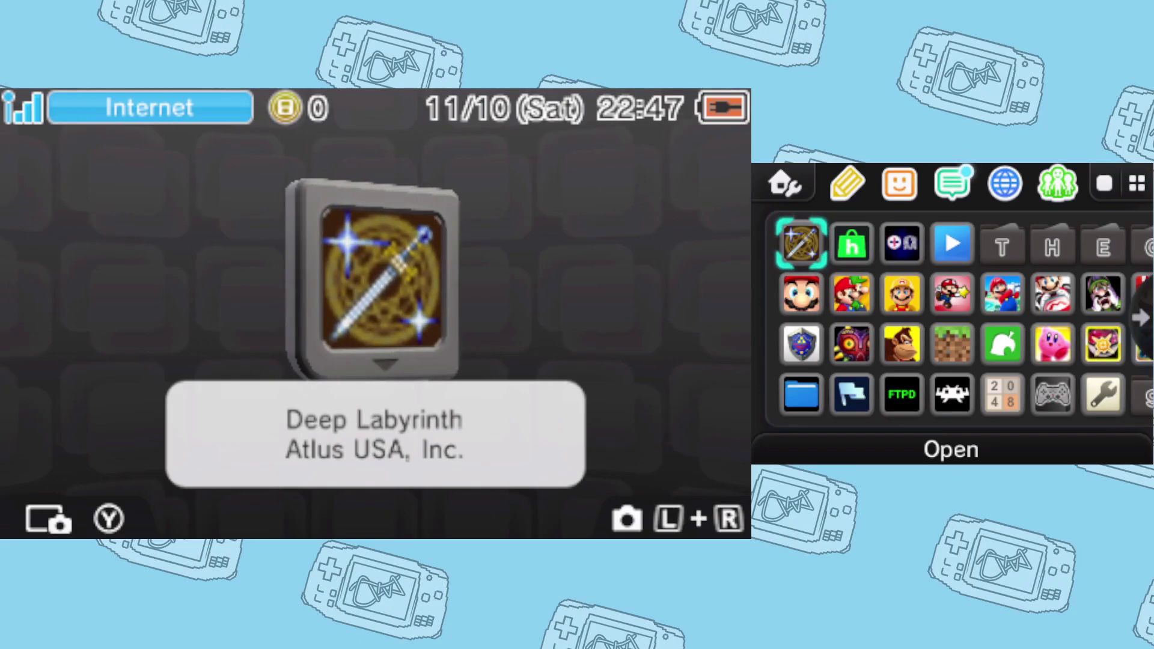
# Launch the flashcard on the console, accepting System for all languages and USA as the region.
pyautogui.press('a')
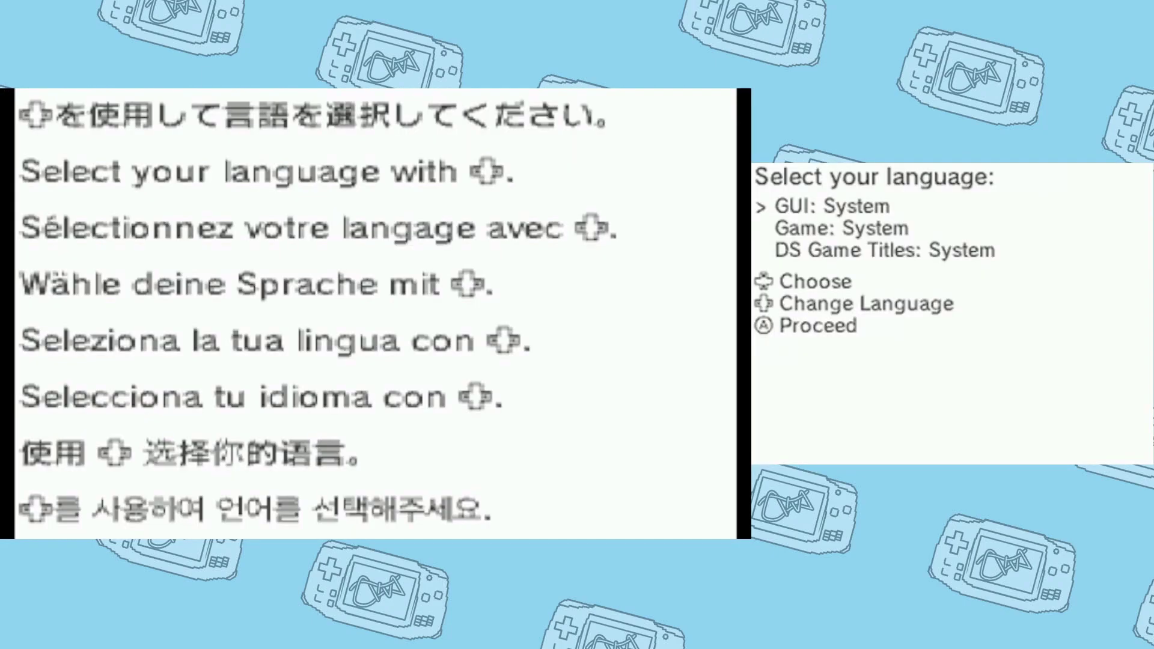
pyautogui.press('a')
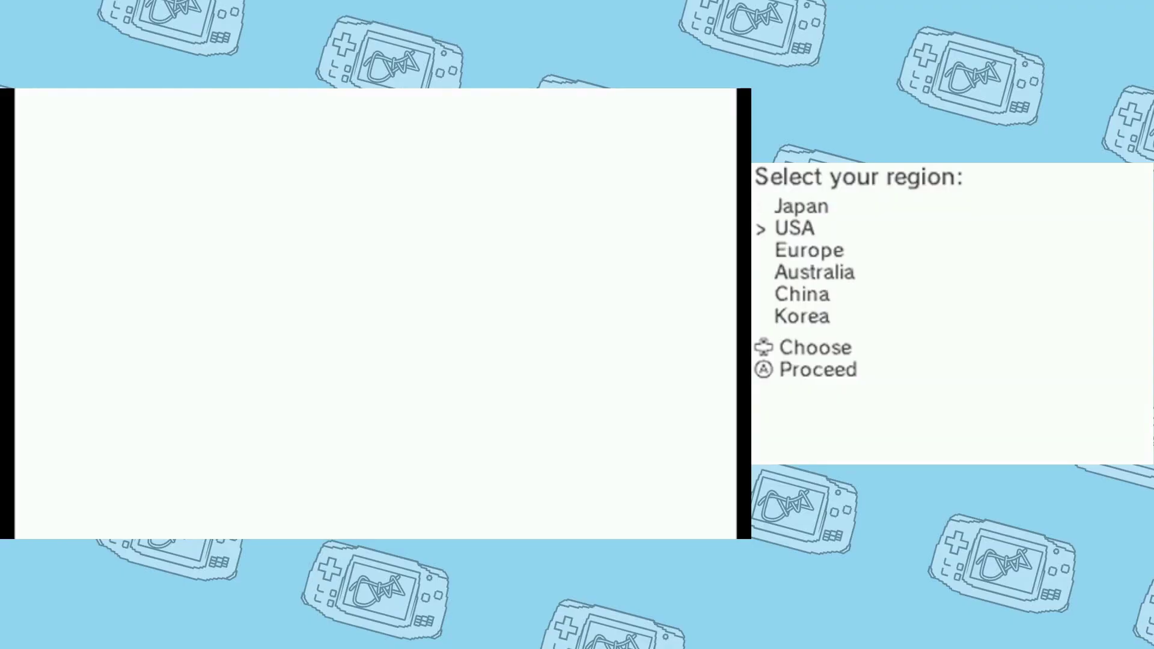
pyautogui.press('a')
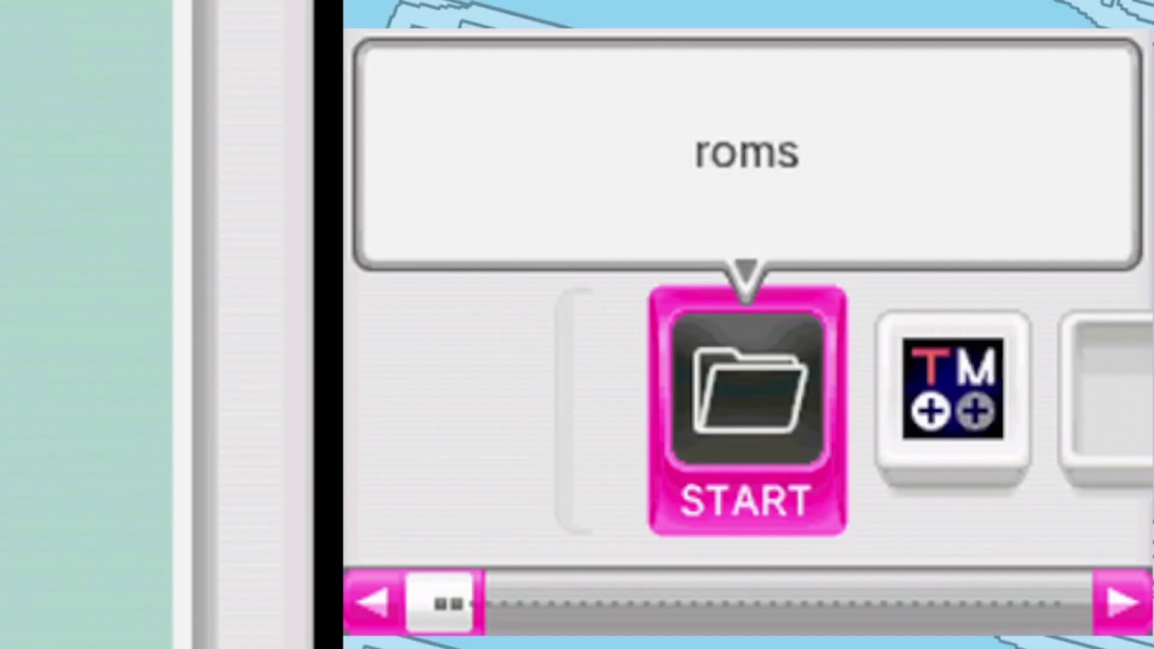
# Open the nds folder inside roms on the microSD card and bring up the per-game settings of New Super Mario Bros.
pyautogui.press('a')
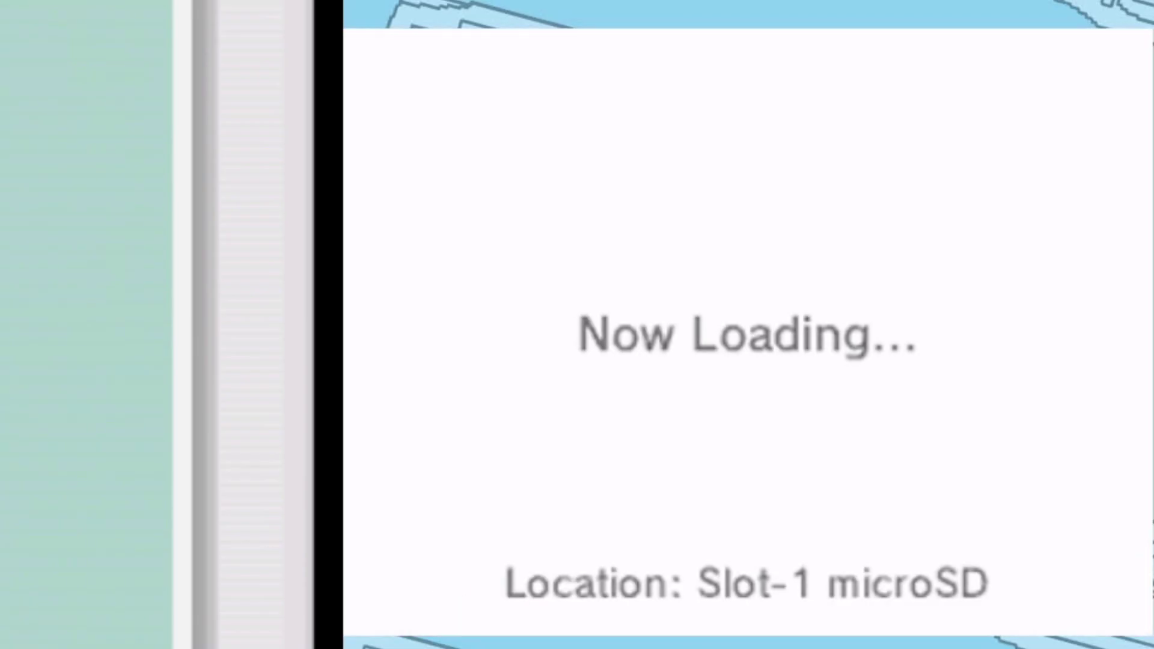
pyautogui.press('Right')
pyautogui.press('Right')
pyautogui.press('Right')
pyautogui.press('Right')
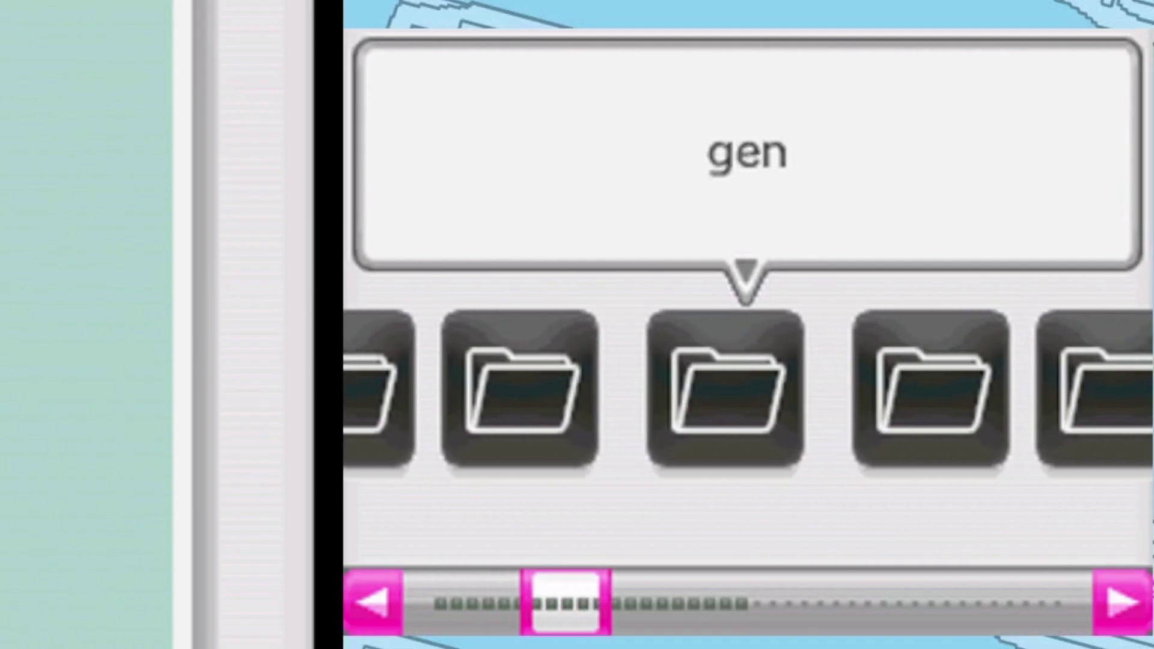
pyautogui.press('a')
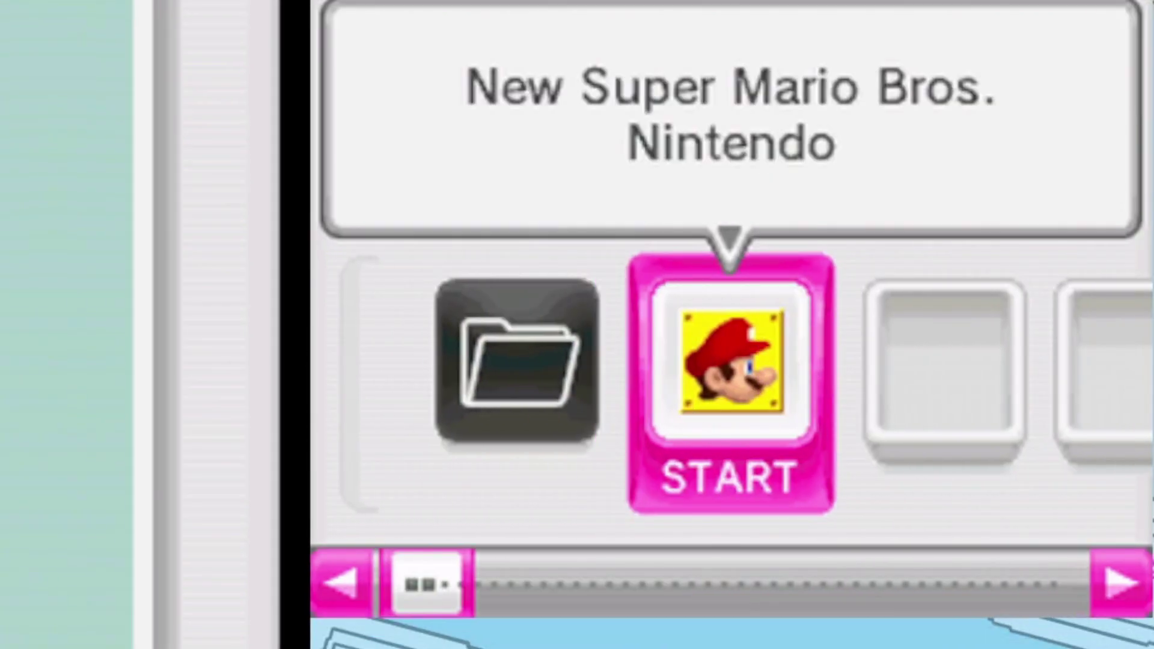
pyautogui.press('y')
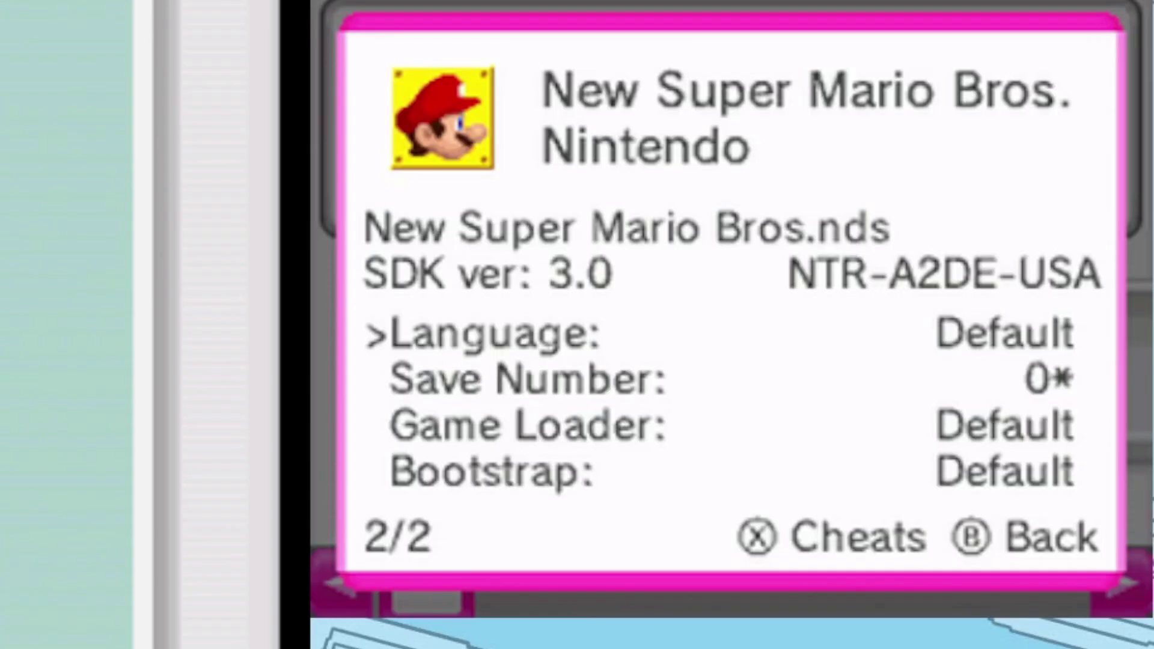
# Cycle the game's Game Loader setting through nds-bootstrap and Kernel, ending on Default.
pyautogui.press('Down')
pyautogui.press('Down')
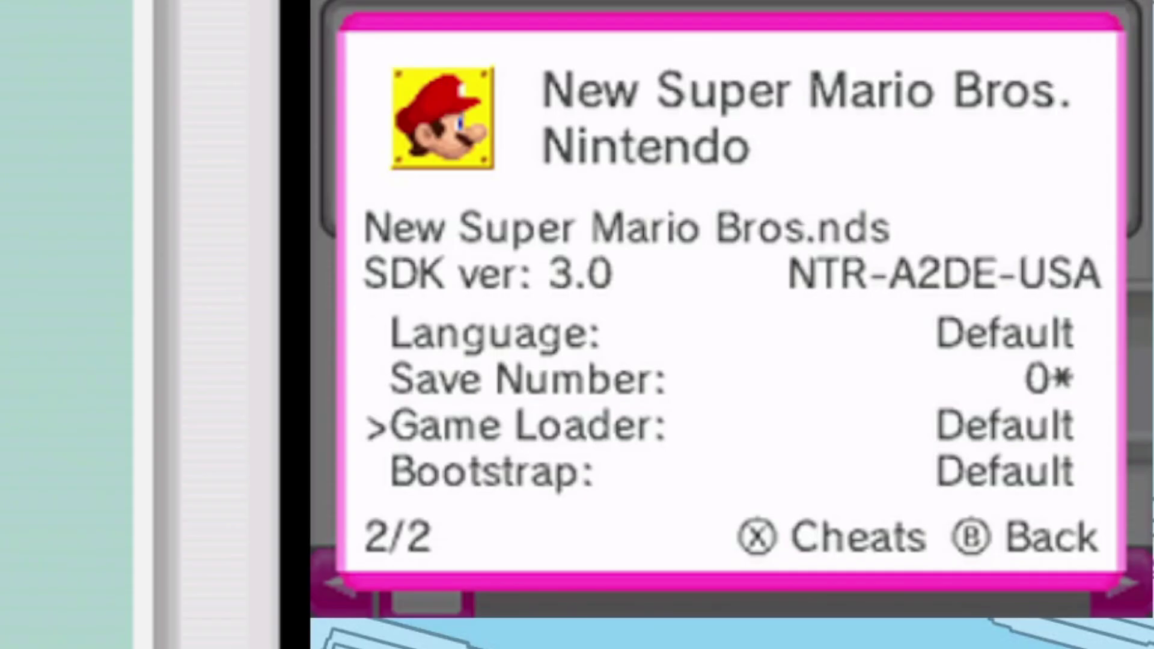
pyautogui.press('Right')
pyautogui.press('Right')
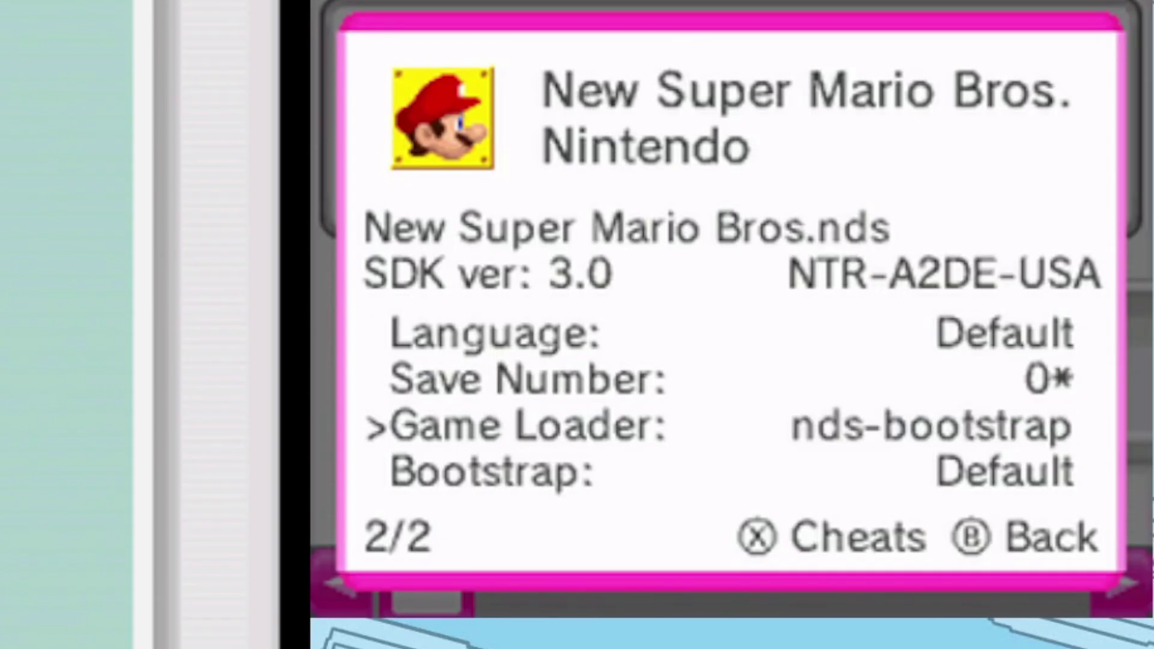
pyautogui.press('Left')
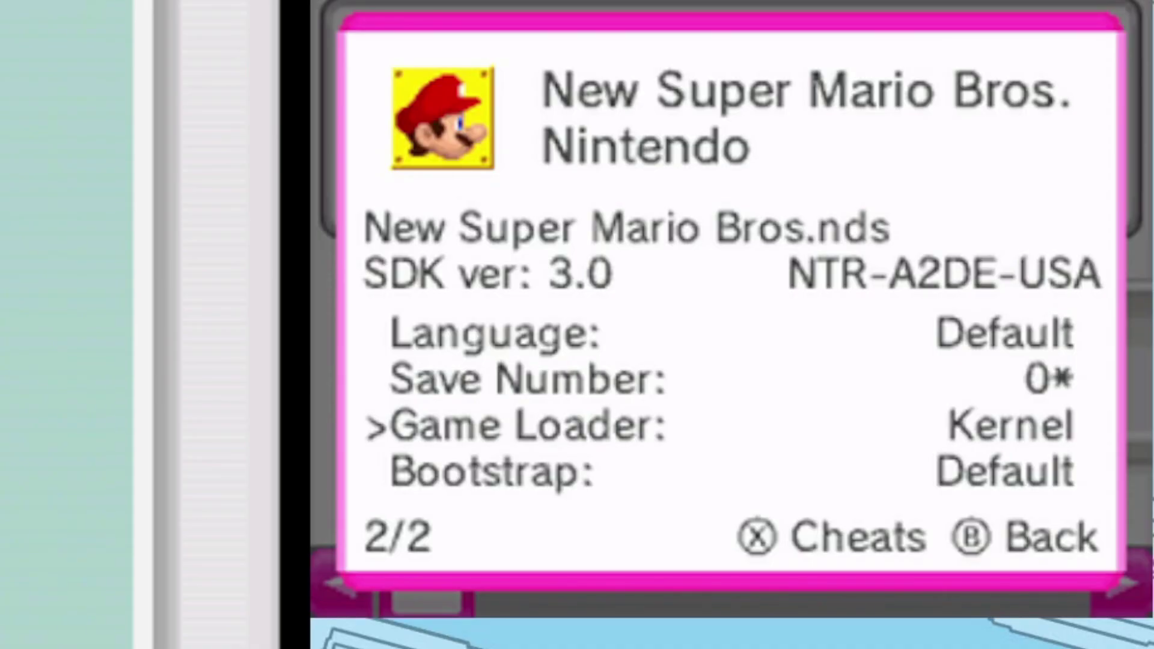
pyautogui.press('Left')
pyautogui.press('Right')
pyautogui.press('Right')
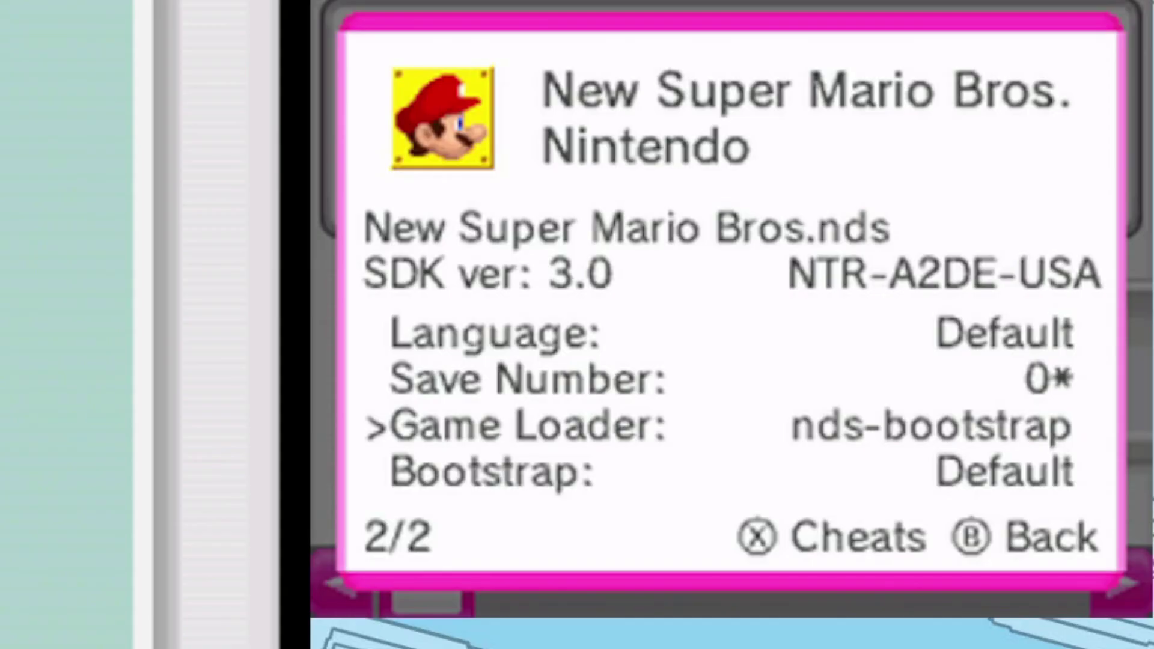
pyautogui.press('Right')
pyautogui.press('Right')
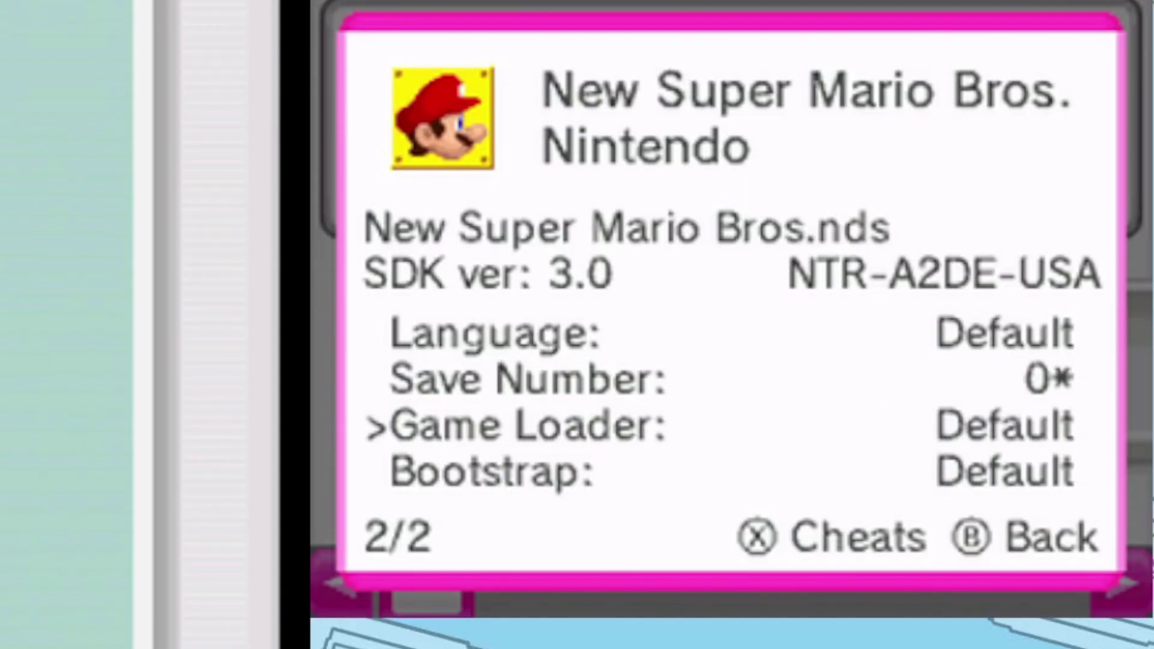
pyautogui.press('Left')
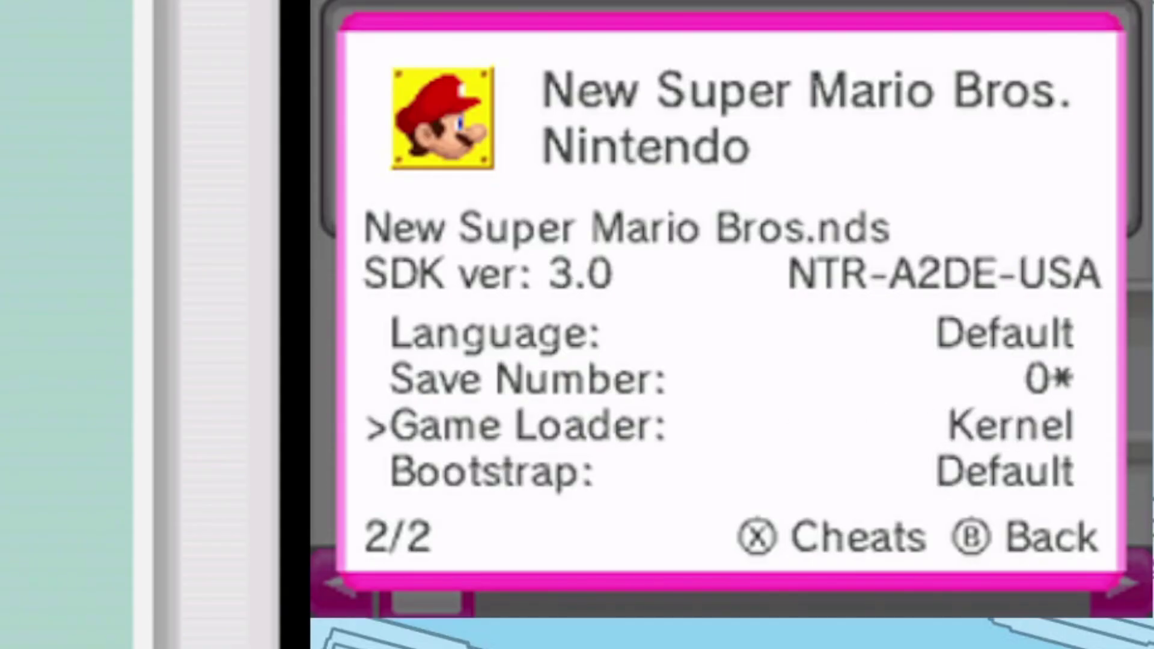
pyautogui.press('Right')
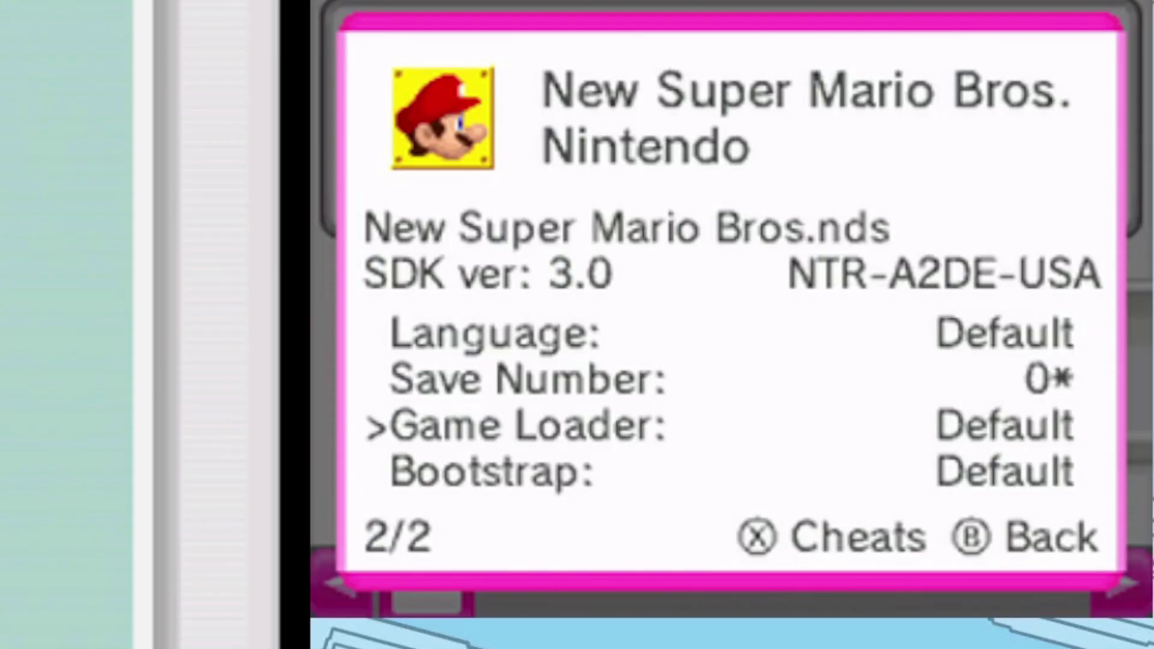
# Open the game's cheat list and enable Must Be On and the Skip Intro cheat under Miscellaneous Codes.
pyautogui.press('s')
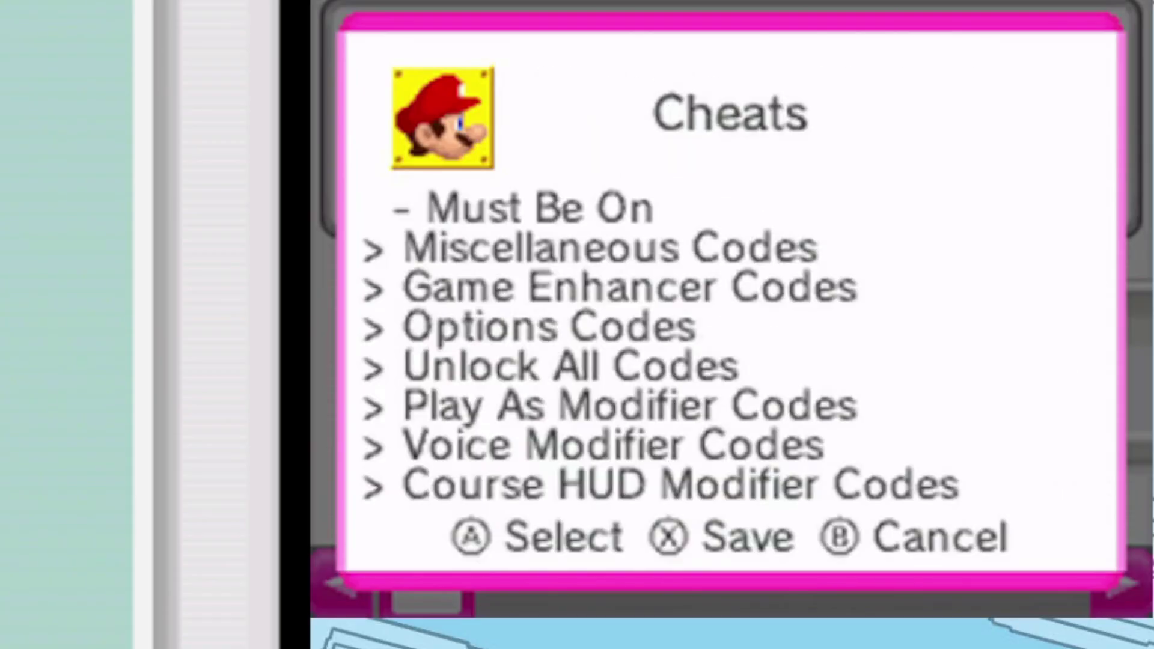
pyautogui.press('x')
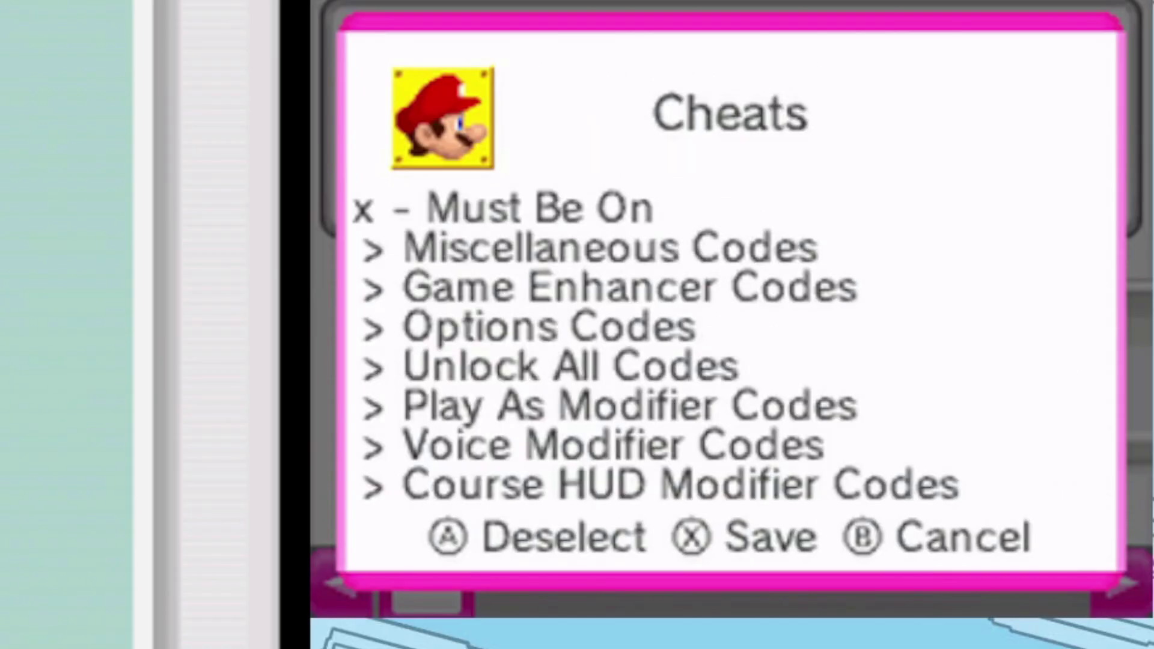
pyautogui.press('Down')
pyautogui.press('Down')
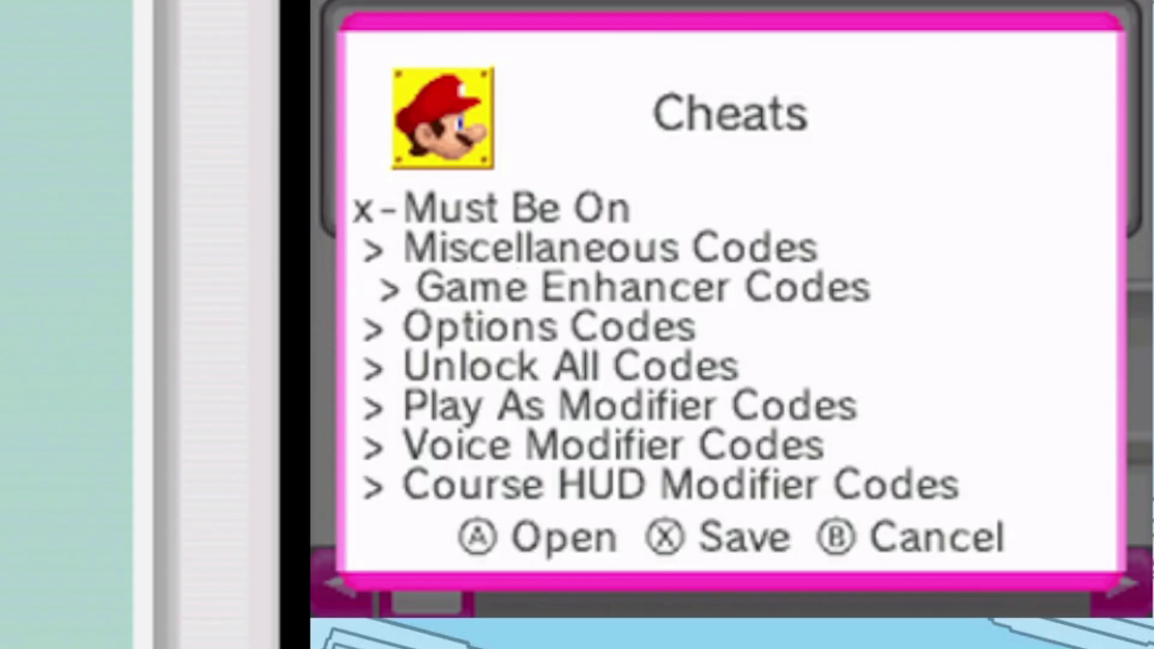
pyautogui.press('Up')
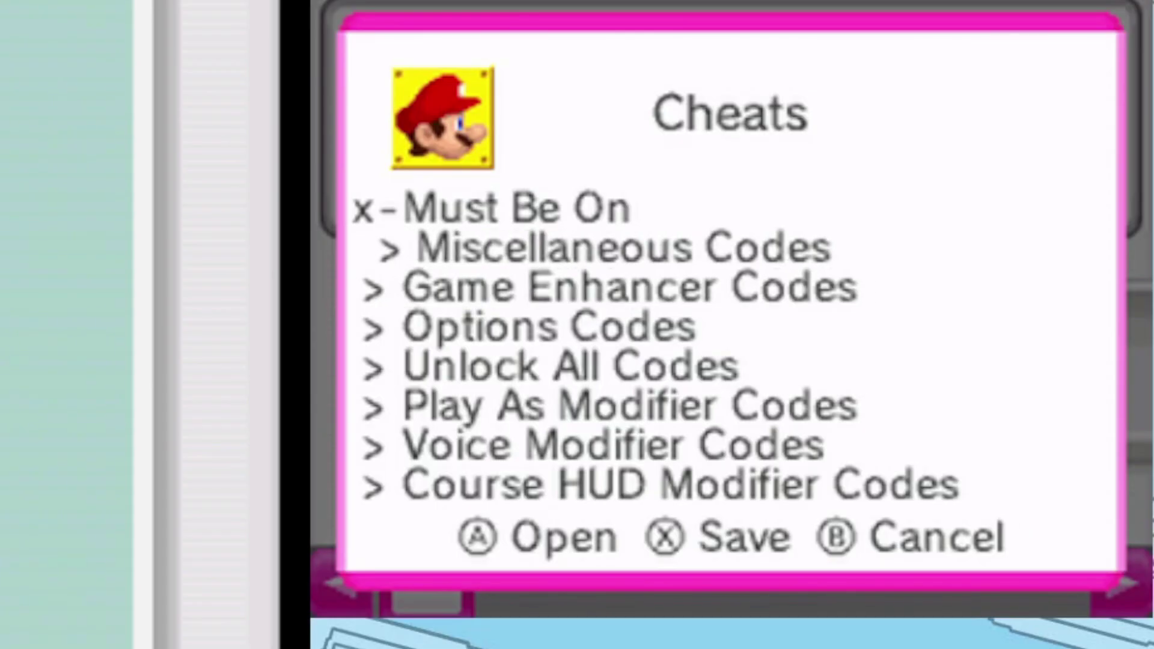
pyautogui.press('x')
pyautogui.press('x')
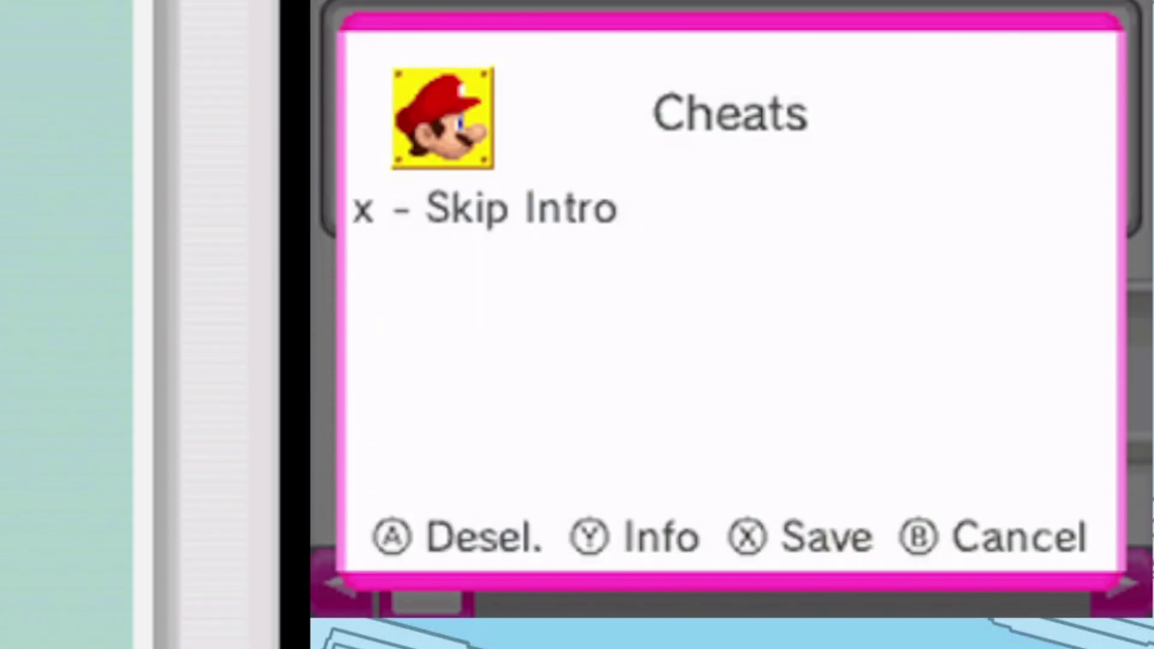
# View the cheats in Options Codes and enable Unlock All Worlds under Unlock All Codes.
pyautogui.press('z')
pyautogui.press('Down')
pyautogui.press('Down')
pyautogui.press('x')
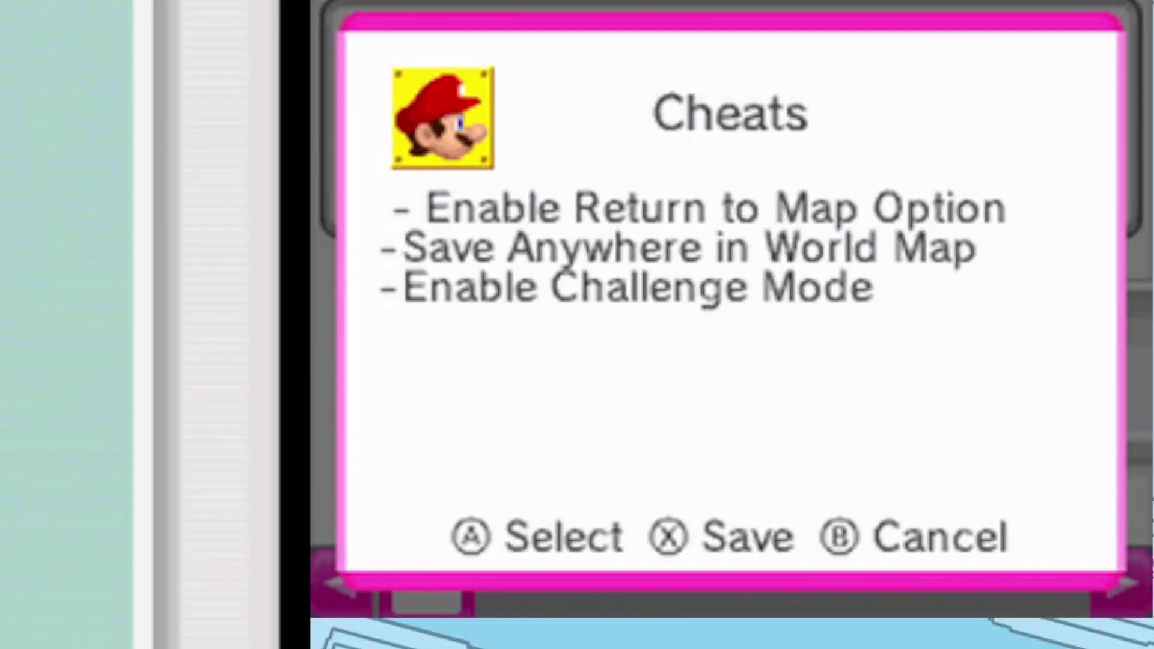
pyautogui.press('z')
pyautogui.press('Down')
pyautogui.press('x')
pyautogui.press('x')
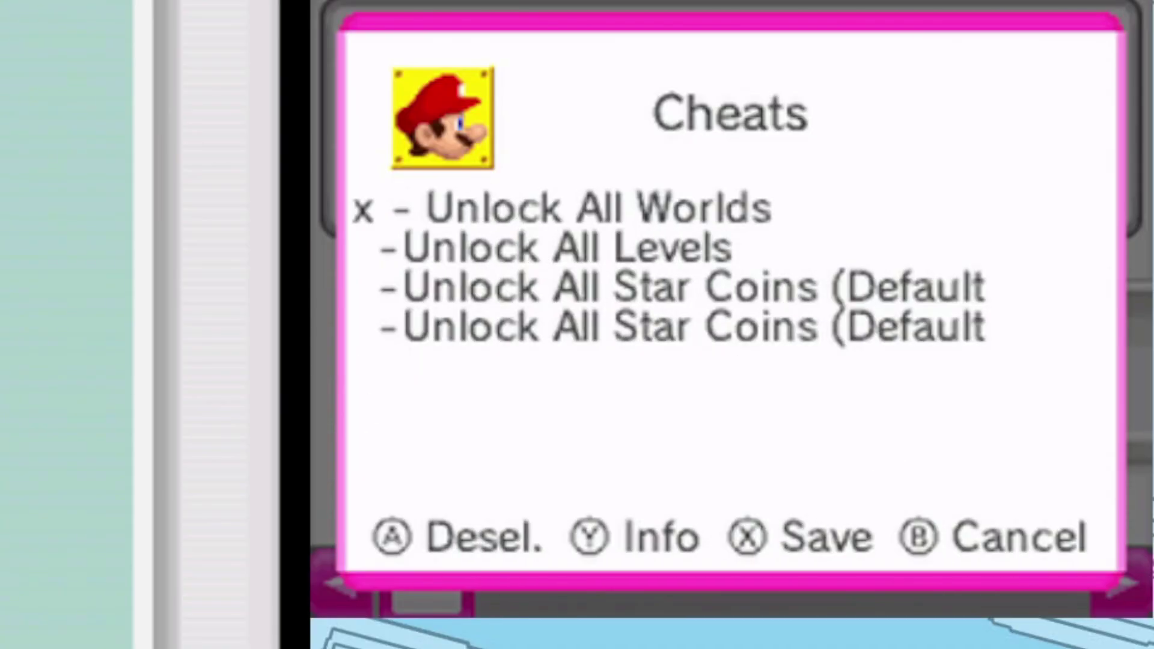
# Read the info description of the Unlock All Worlds cheat.
pyautogui.press('a')
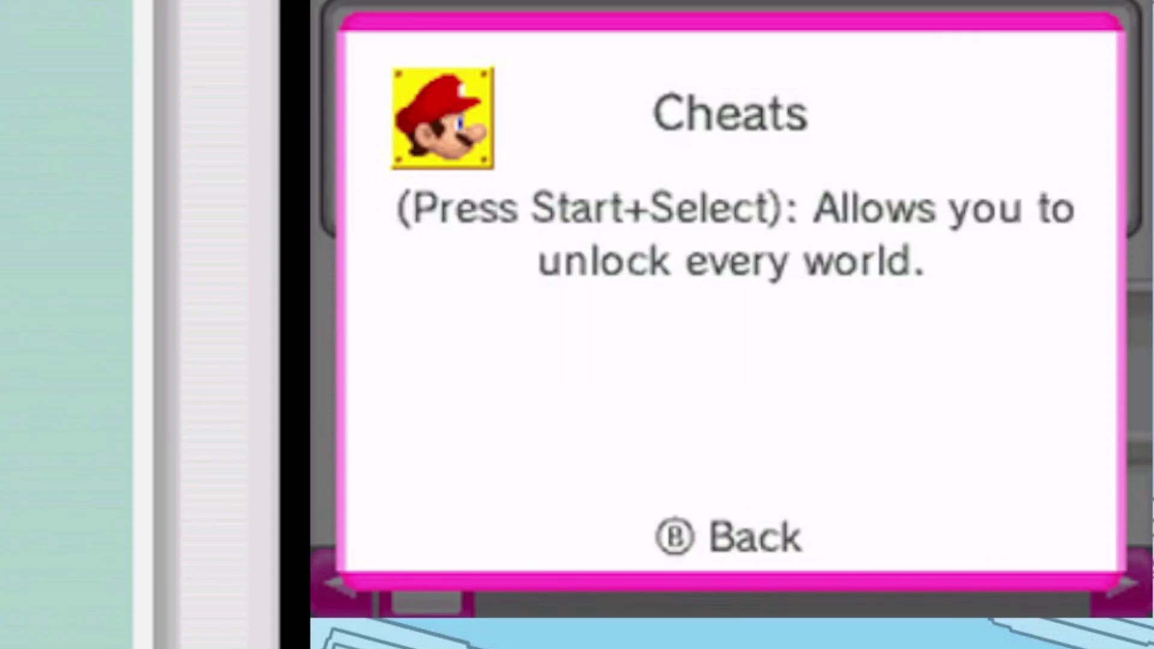
pyautogui.press('z')
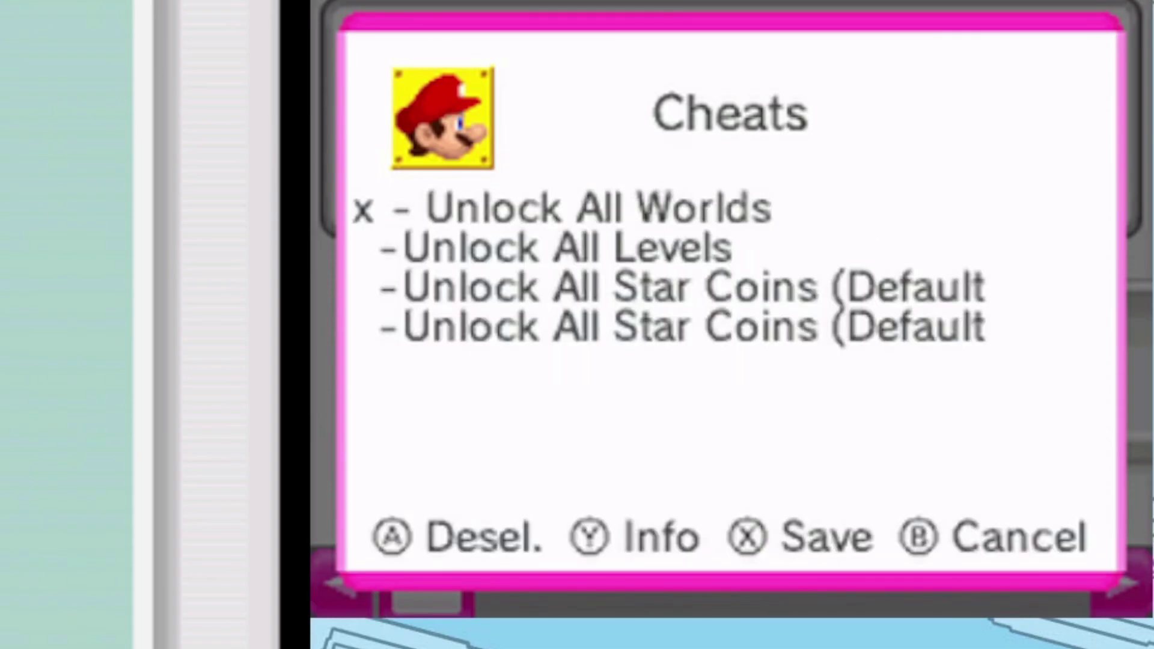
pyautogui.press('Down')
pyautogui.press('Up')
pyautogui.press('Down')
pyautogui.press('Up')
pyautogui.press('a')
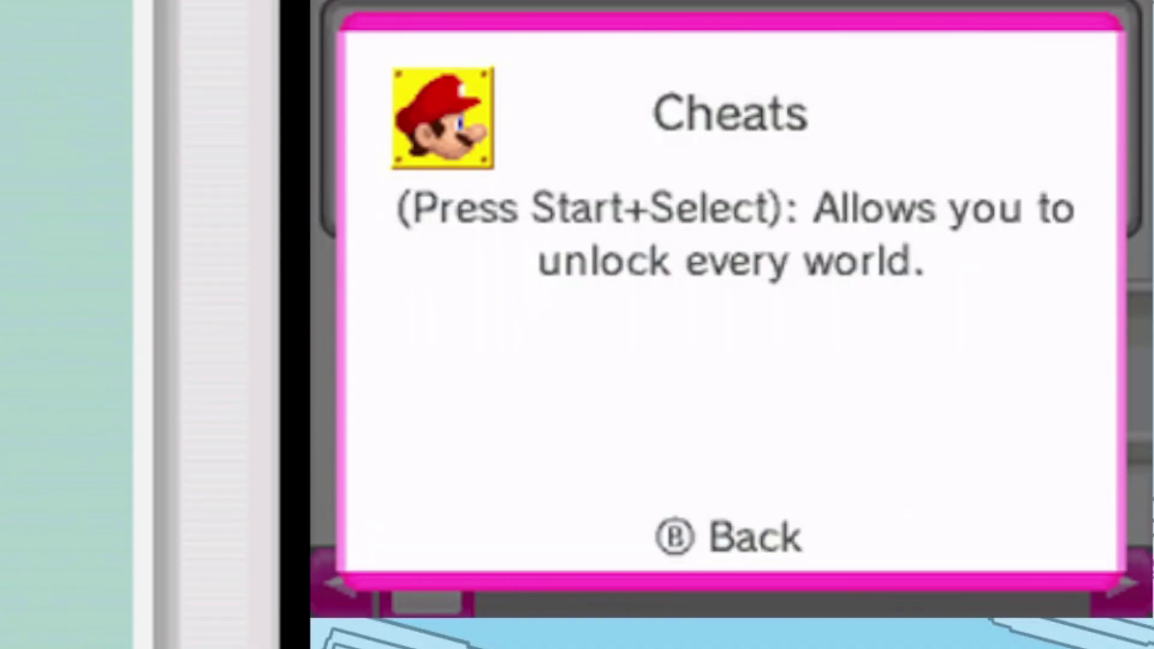